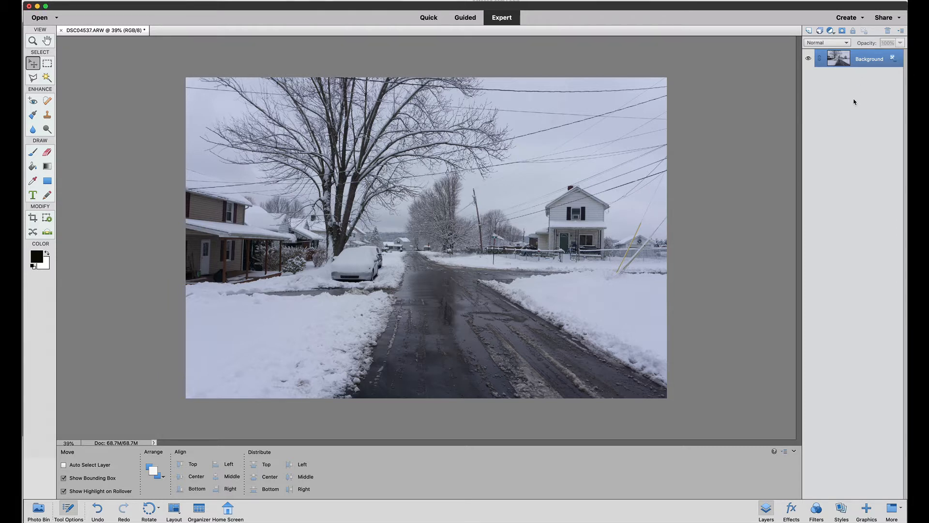
pyautogui.press('super+j')
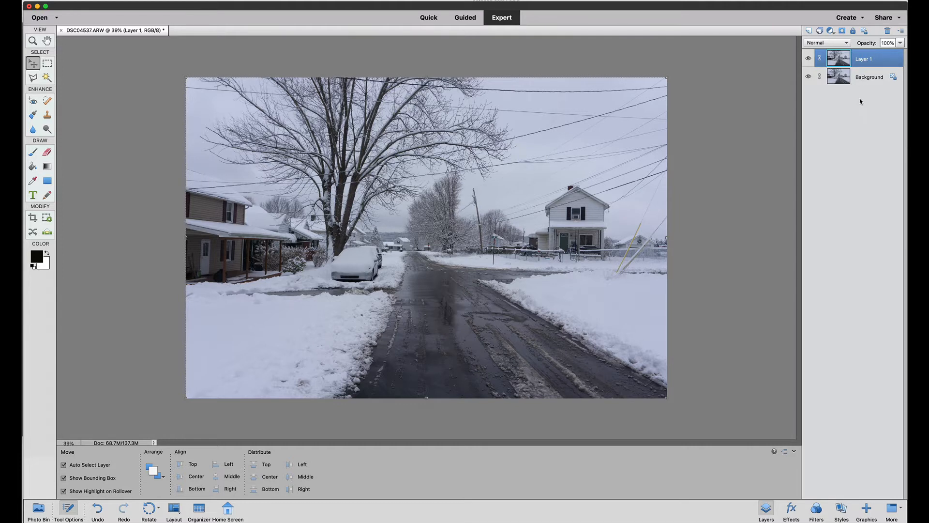
pyautogui.click(809, 77)
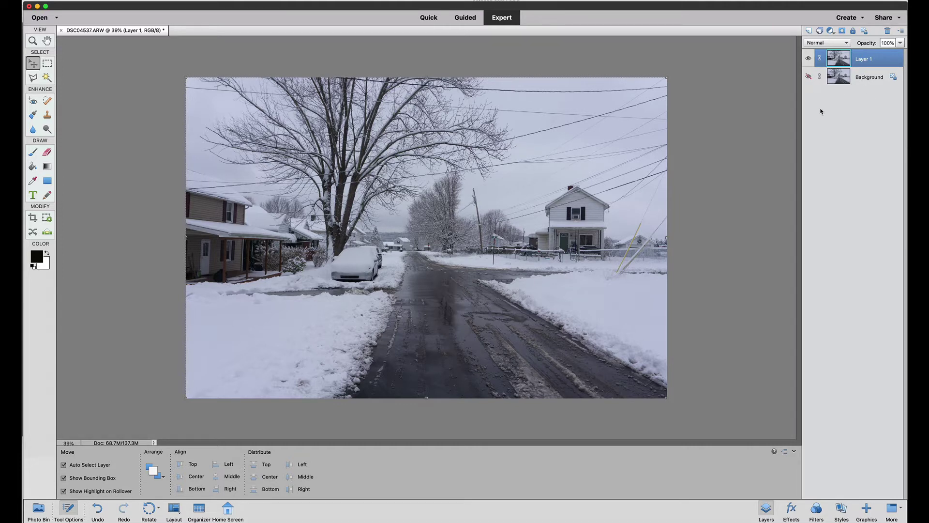
pyautogui.click(808, 76)
pyautogui.click(815, 508)
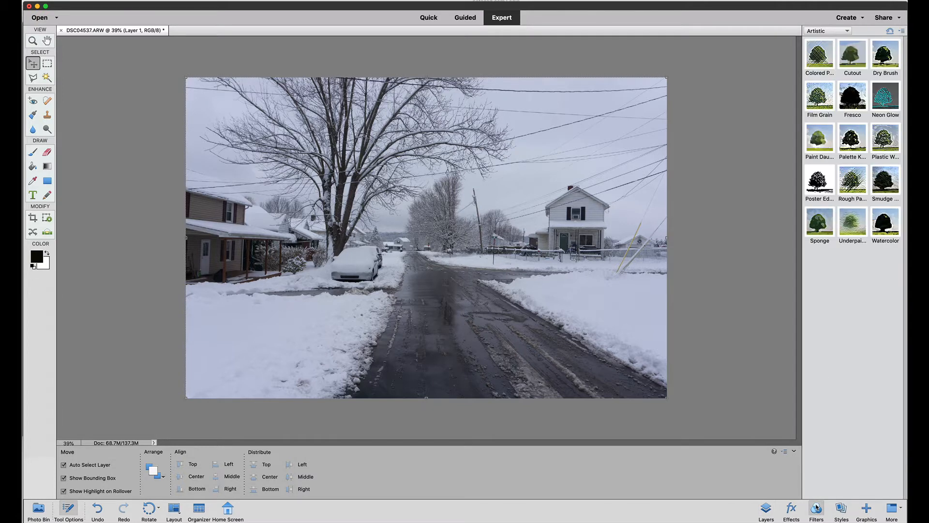
pyautogui.click(791, 508)
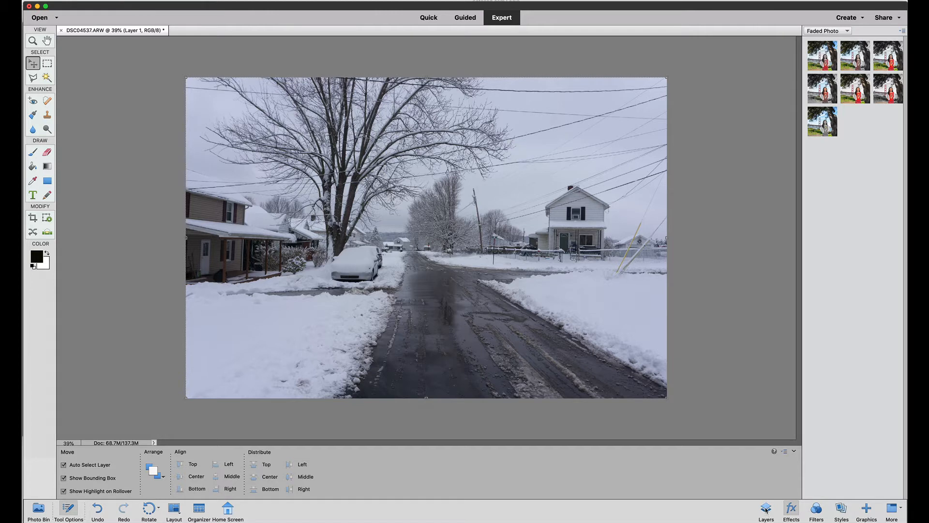
pyautogui.click(765, 509)
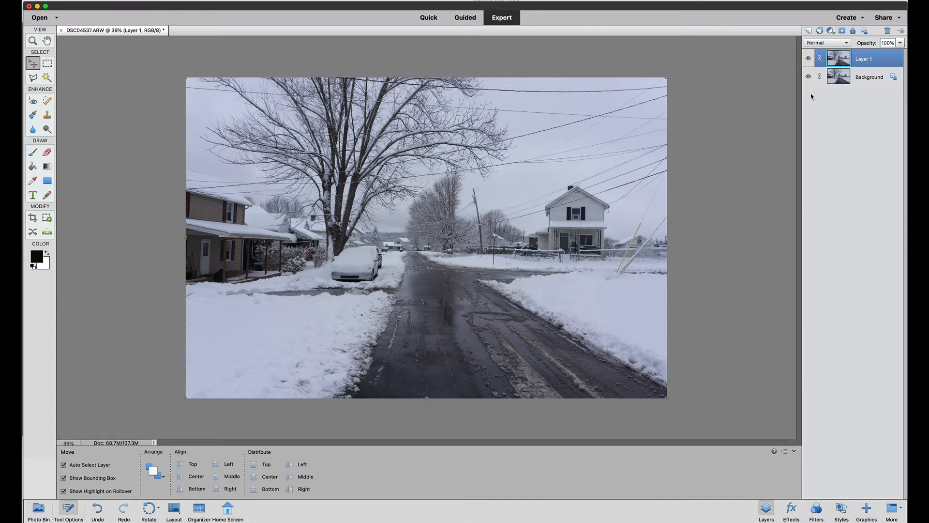
pyautogui.click(809, 58)
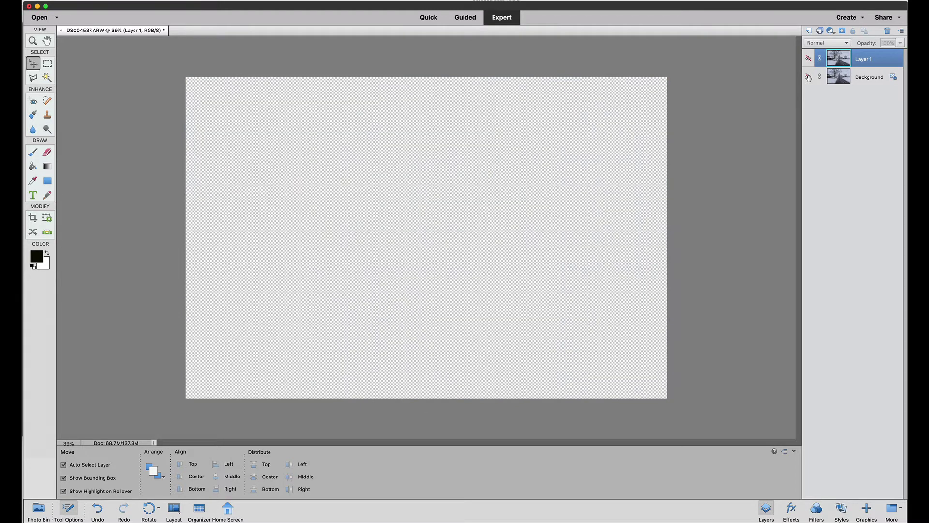
pyautogui.click(809, 77)
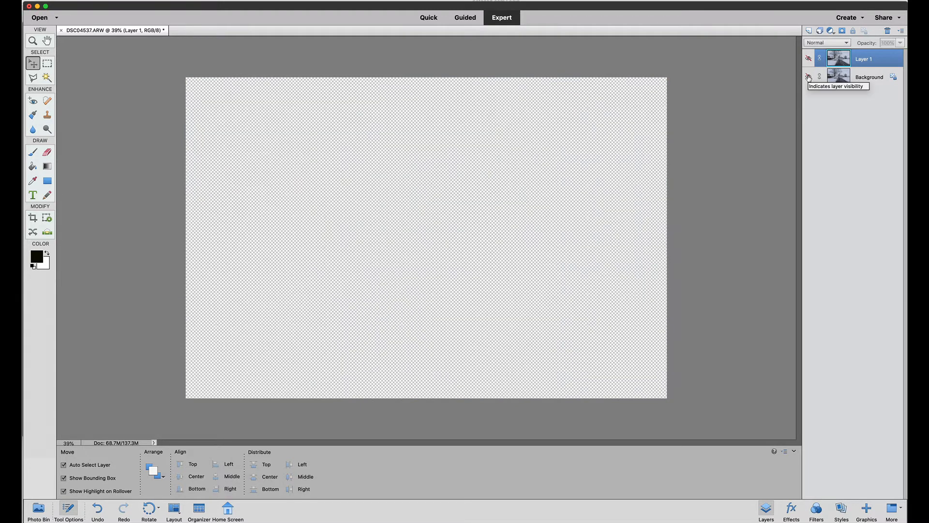
pyautogui.click(809, 77)
pyautogui.click(809, 59)
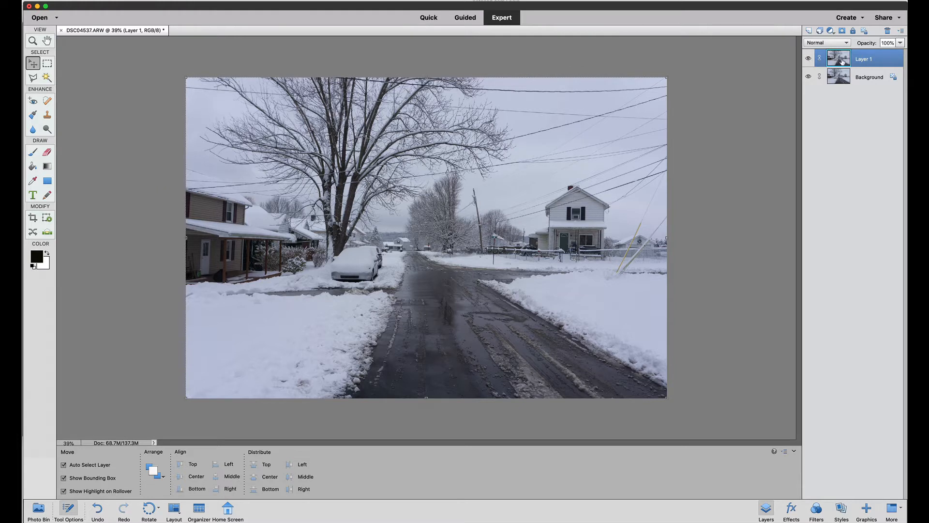
# Hide the original Background layer and give Layer 1 a new name (misspelled BackGroupNew).
pyautogui.click(809, 77)
pyautogui.rightClick(862, 61)
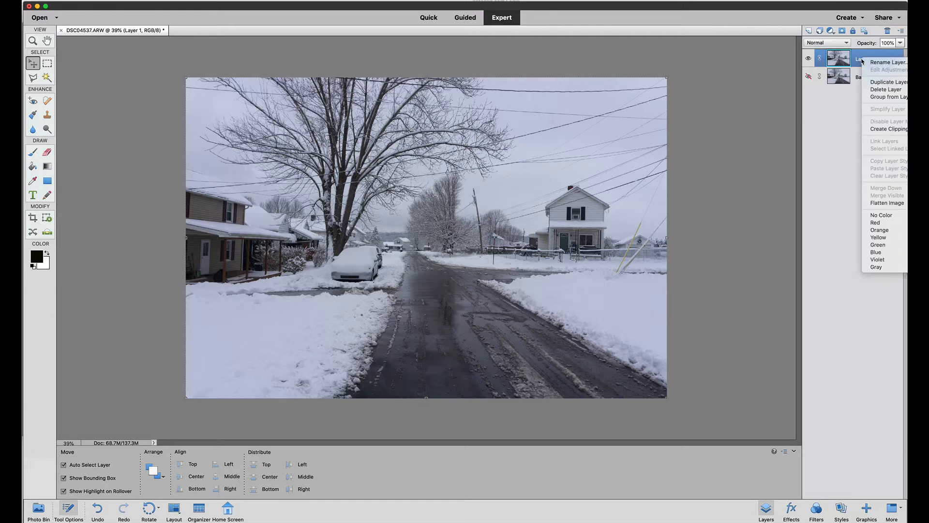
pyautogui.click(864, 101)
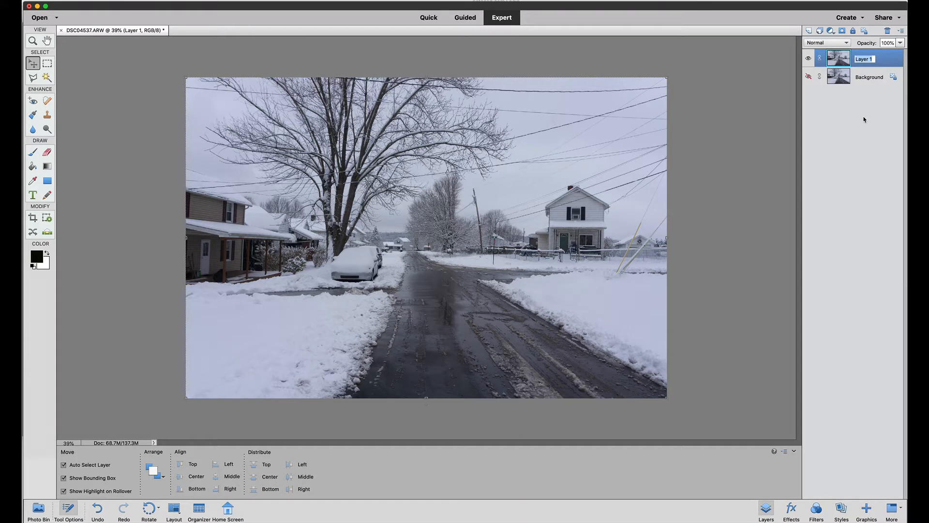
pyautogui.write('Ba')
pyautogui.write('ckGroupNew')
pyautogui.press('Return')
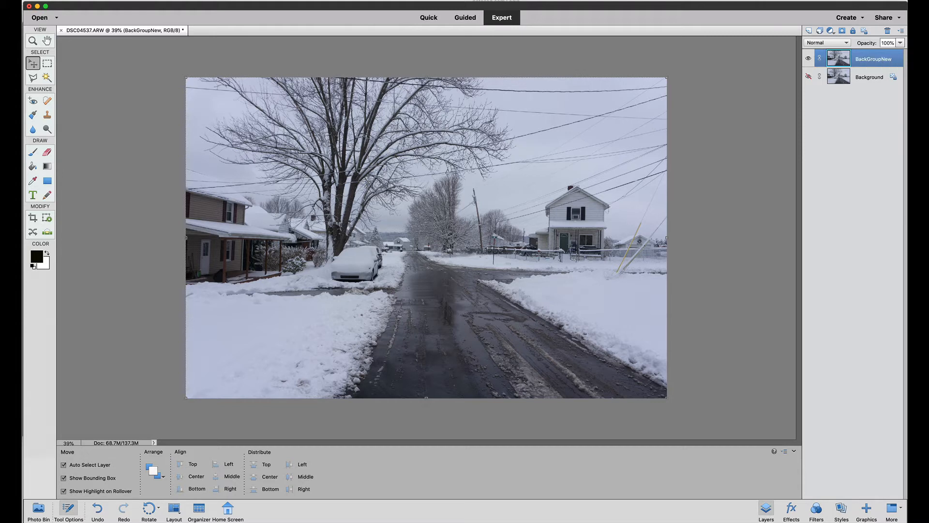
# Edit the layer name to fix the typo, landing on BackGrondNew.
pyautogui.rightClick(878, 62)
pyautogui.click(896, 63)
pyautogui.click(880, 60)
pyautogui.press('BackSpace')
pyautogui.press('BackSpace')
pyautogui.write('nd')
pyautogui.press('Return')
# Correct the layer name once more to BackGroundNew.
pyautogui.rightClick(875, 63)
pyautogui.click(889, 64)
pyautogui.click(892, 60)
pyautogui.moveTo(891, 60); pyautogui.dragTo(869, 60)
pyautogui.write('Grou')
pyautogui.write('nd')
pyautogui.write('New')
pyautogui.press('Return')
# Add a new empty Layer 1 on top and make it the active layer.
pyautogui.click(808, 31)
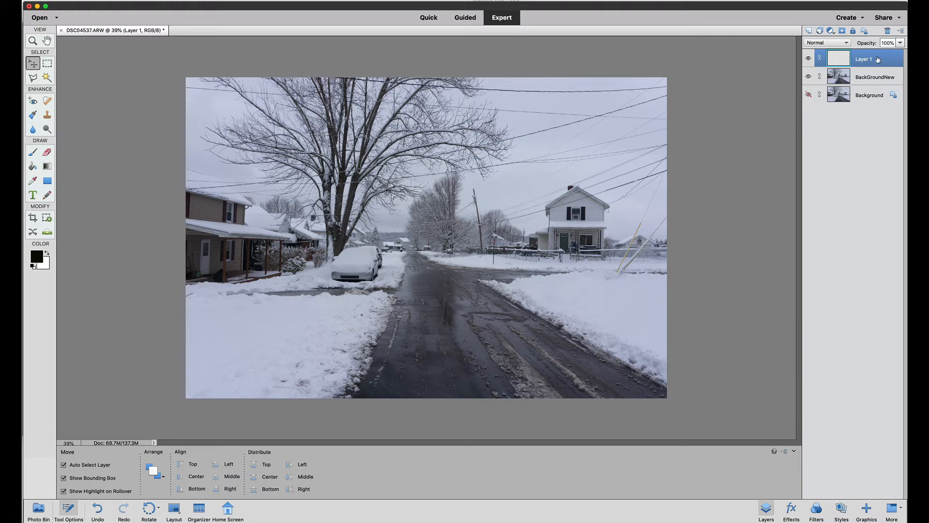
pyautogui.click(875, 77)
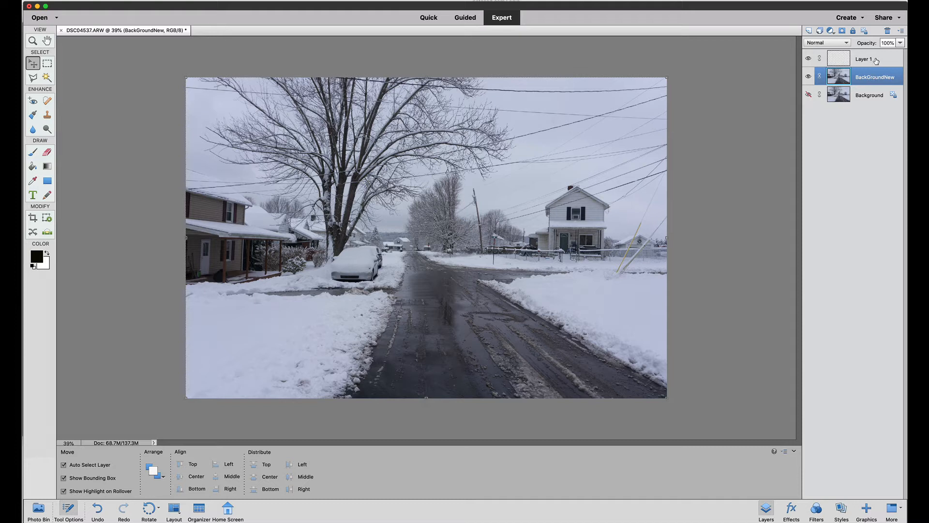
pyautogui.click(875, 60)
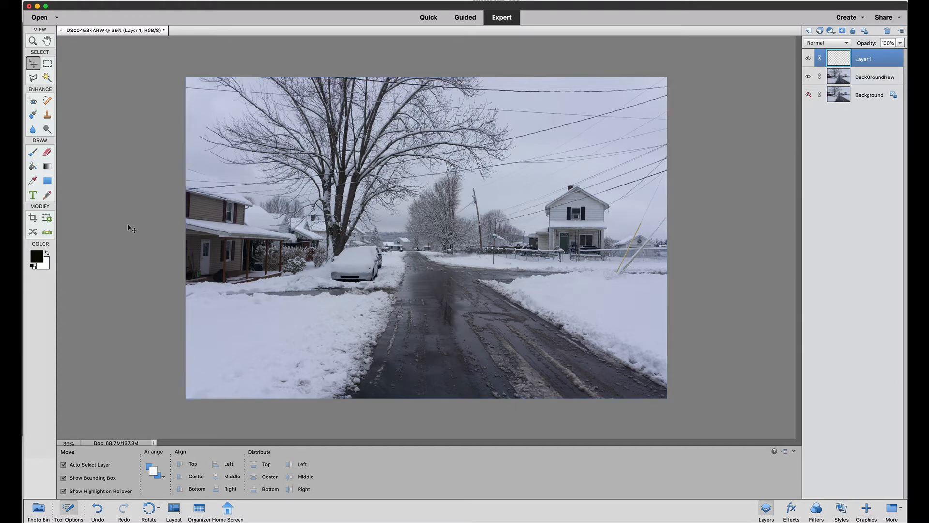
# Fill Layer 1 with solid black using the Paint Bucket, covering the street photo.
pyautogui.click(33, 168)
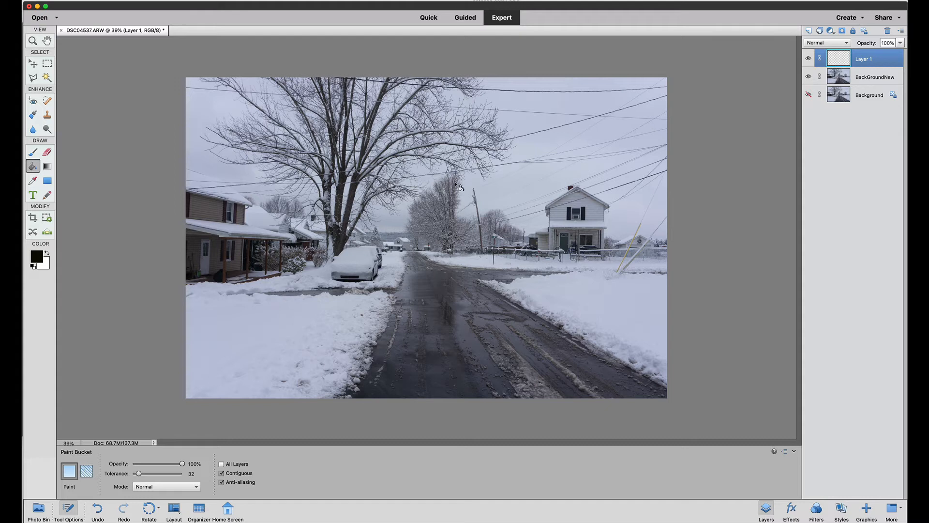
pyautogui.click(458, 187)
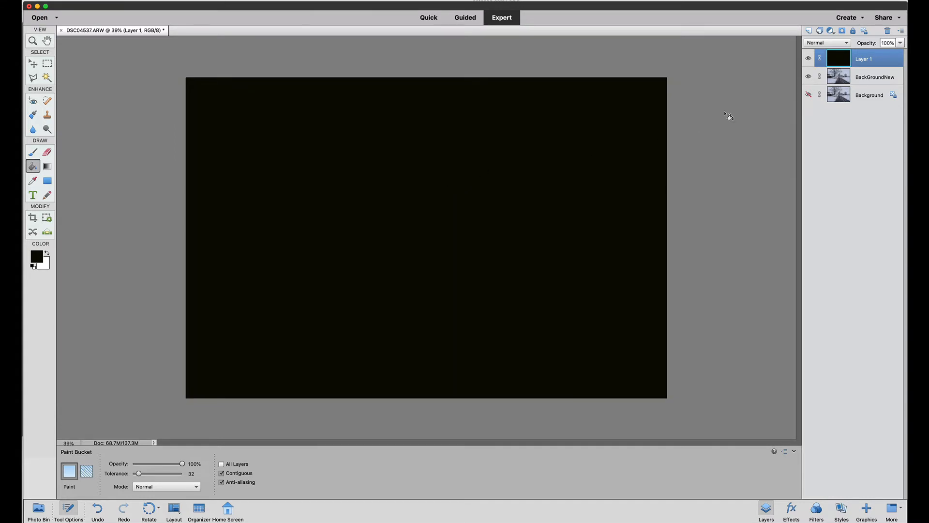
pyautogui.click(839, 77)
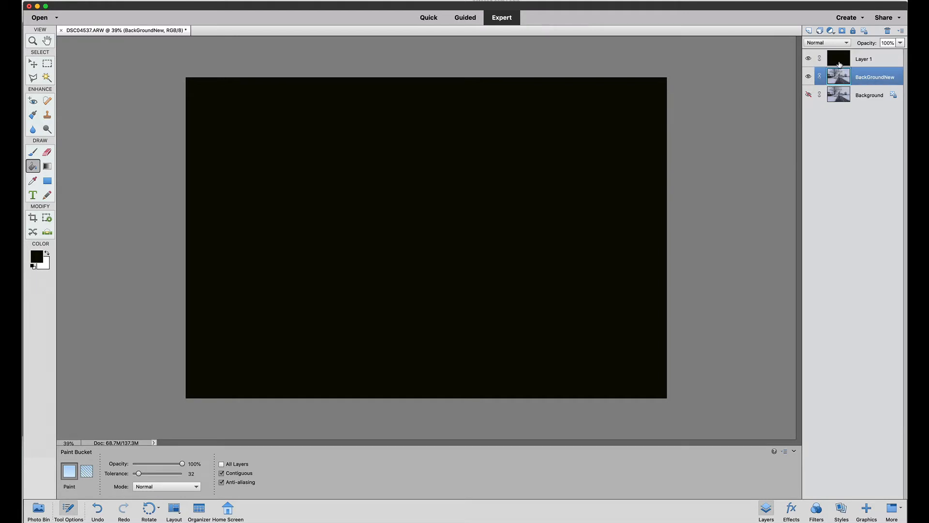
pyautogui.click(840, 61)
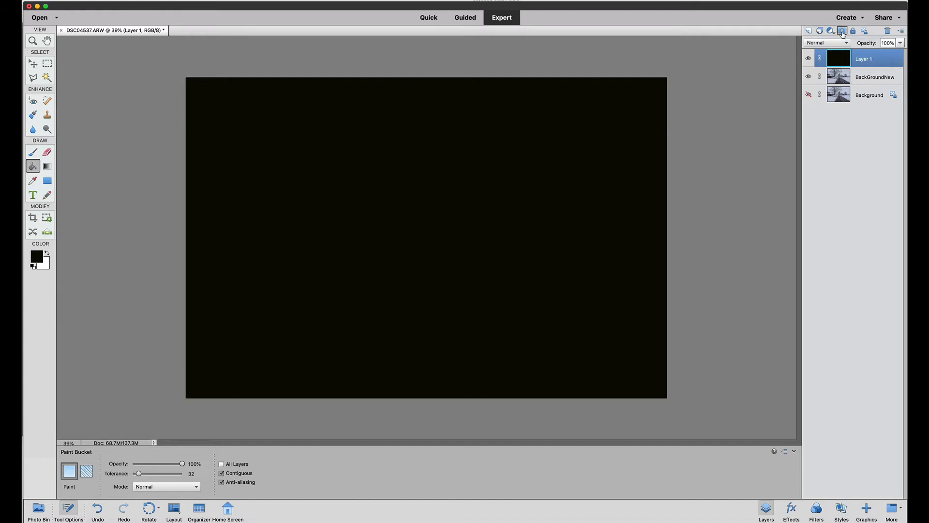
# Add a layer mask to the black Layer 1 and switch to the Brush tool.
pyautogui.click(843, 33)
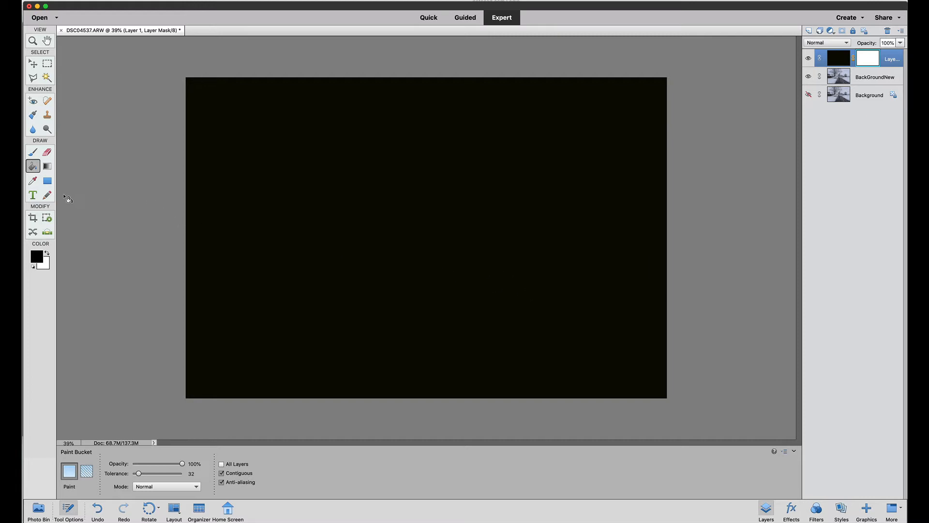
pyautogui.click(33, 152)
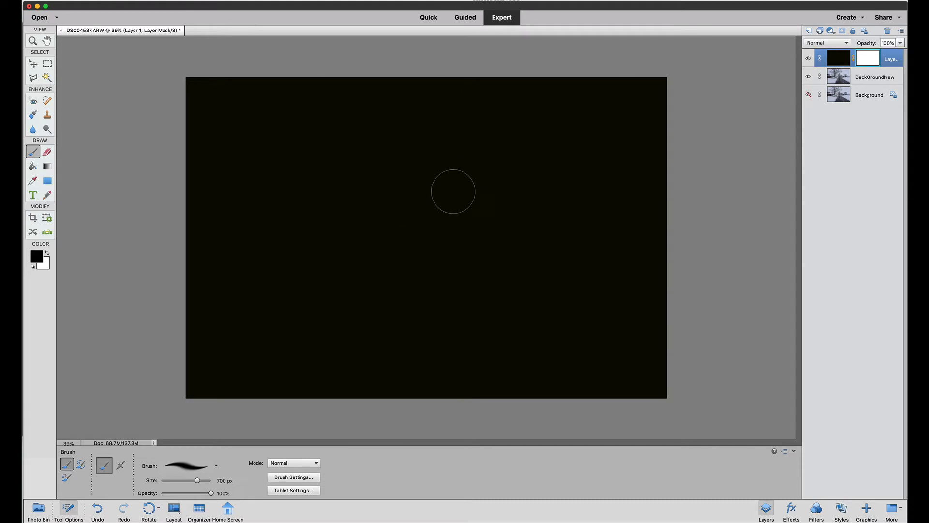
# Adjust the brush size with the bracket keys to settle on 900 px.
pyautogui.press('[')
pyautogui.press('[')
pyautogui.press('[')
pyautogui.press('[')
pyautogui.press('[')
pyautogui.press('[')
pyautogui.press('[')
pyautogui.press('[')
pyautogui.press(']')
pyautogui.press(']')
pyautogui.press(']')
pyautogui.press(']')
pyautogui.press(']')
pyautogui.press(']')
pyautogui.press(']')
pyautogui.press(']')
pyautogui.press(']')
pyautogui.press(']')
pyautogui.press(']')
pyautogui.press(']')
pyautogui.press(']')
pyautogui.press('[')
pyautogui.press('[')
pyautogui.press('[')
pyautogui.press('[')
pyautogui.press('[')
pyautogui.press('[')
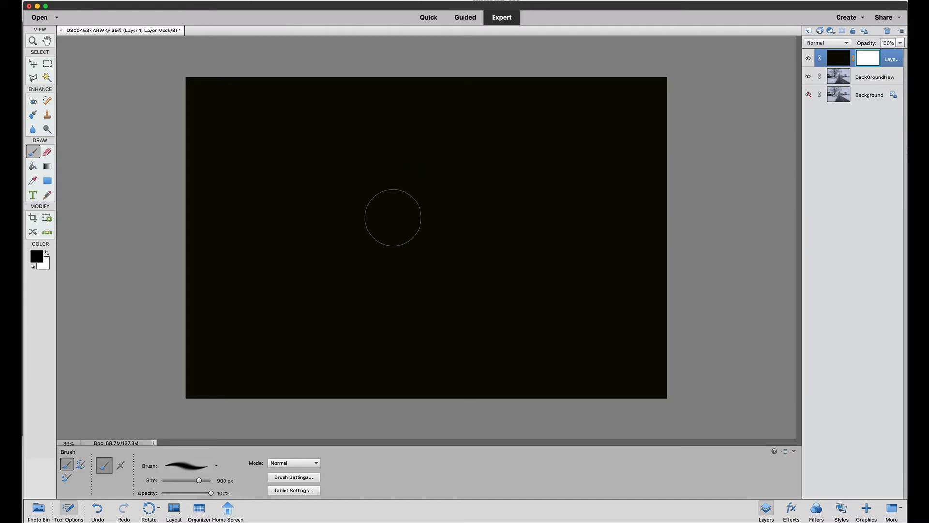
# Paint the mask to reveal a soft oval of the tree, car and road through the black.
pyautogui.moveTo(396, 207)
pyautogui.mouseDown()
pyautogui.moveTo(368, 218)
pyautogui.moveTo(377, 163)
pyautogui.moveTo(436, 218)
pyautogui.mouseUp()
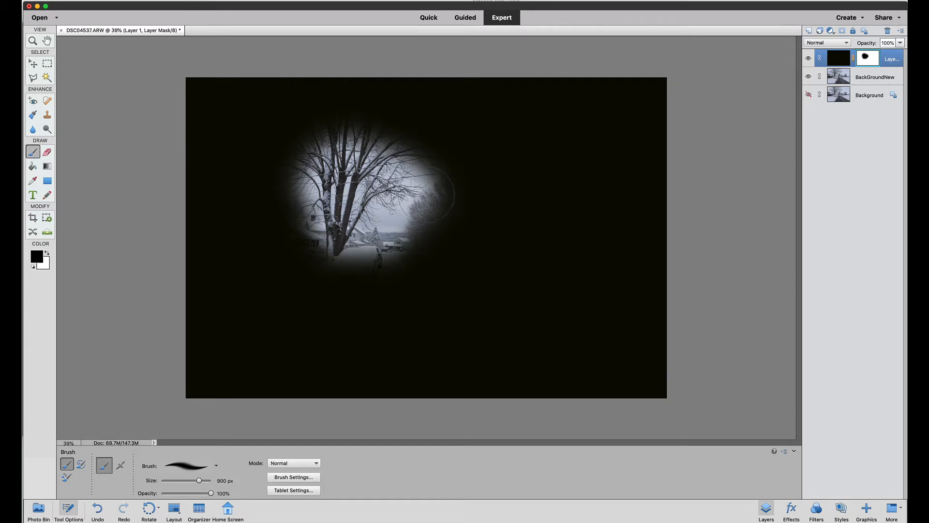
pyautogui.moveTo(436, 175)
pyautogui.mouseDown()
pyautogui.moveTo(428, 247)
pyautogui.moveTo(279, 204)
pyautogui.moveTo(428, 166)
pyautogui.moveTo(475, 240)
pyautogui.moveTo(429, 312)
pyautogui.moveTo(349, 327)
pyautogui.moveTo(305, 320)
pyautogui.mouseUp()
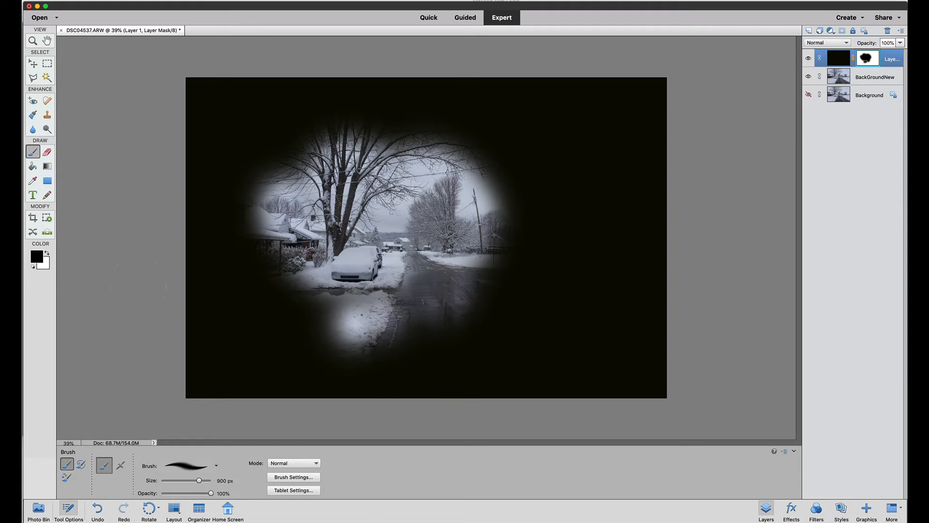
# Swap colours and paint out the stray bright snowy patch at the bottom, then swap back.
pyautogui.click(48, 254)
pyautogui.moveTo(313, 341); pyautogui.dragTo(392, 342)
pyautogui.moveTo(326, 338)
pyautogui.mouseDown()
pyautogui.moveTo(388, 347)
pyautogui.moveTo(494, 305)
pyautogui.moveTo(533, 246)
pyautogui.mouseUp()
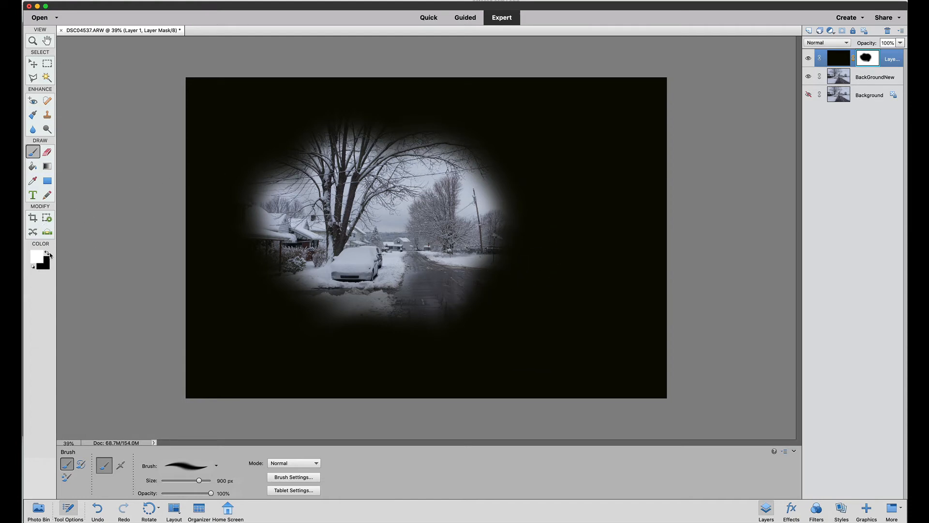
pyautogui.click(46, 254)
# Dab around the vignette edges to reveal the tree top, left houses, porch and snow below the car.
pyautogui.click(382, 122)
pyautogui.click(304, 142)
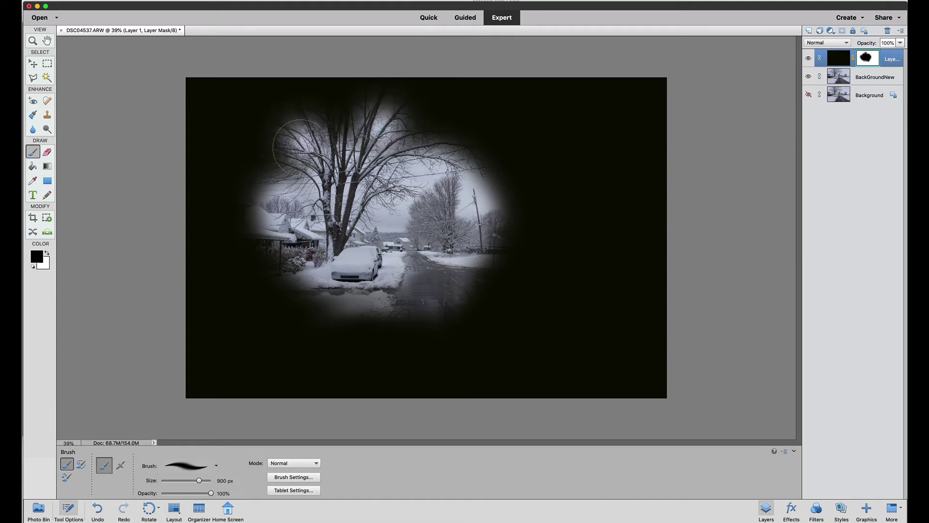
pyautogui.click(261, 178)
pyautogui.click(244, 208)
pyautogui.click(418, 131)
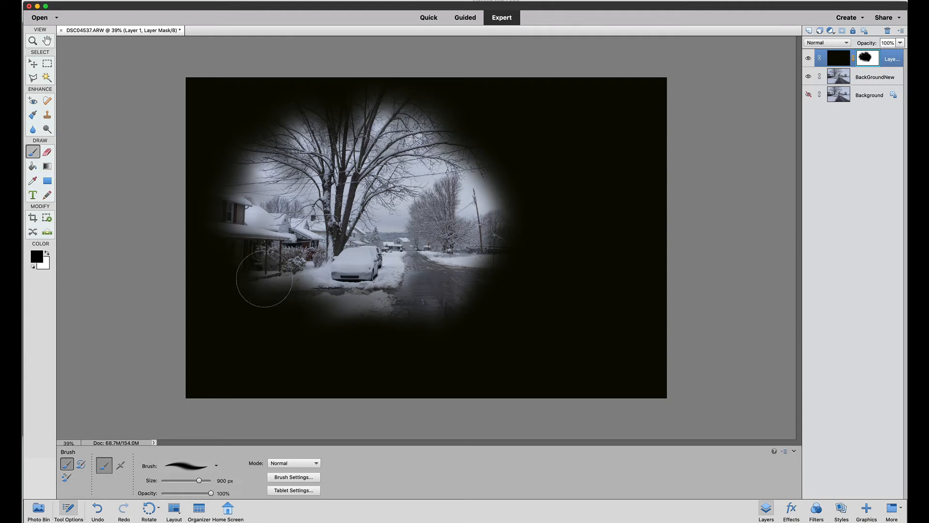
pyautogui.click(270, 263)
pyautogui.click(366, 313)
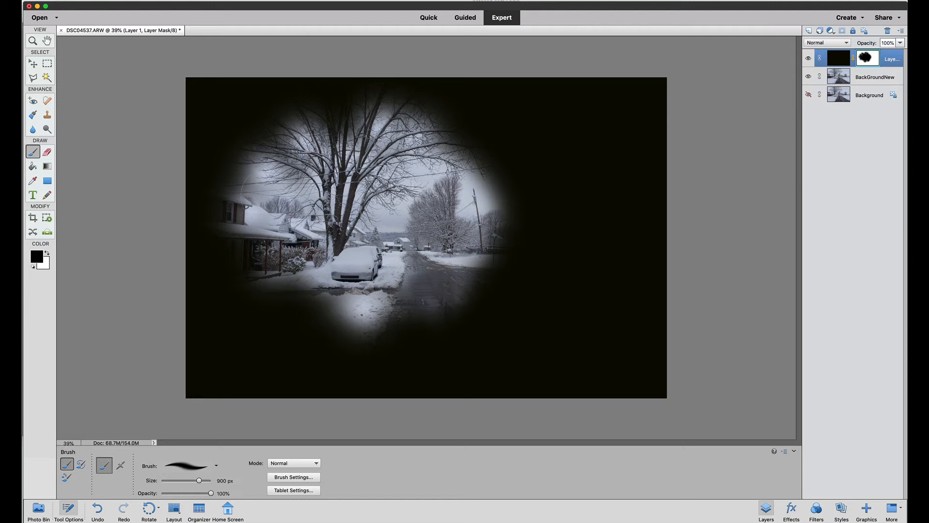
# Start a vertical type layer in the dark upper-right area, deleting the first stray letters.
pyautogui.click(33, 195)
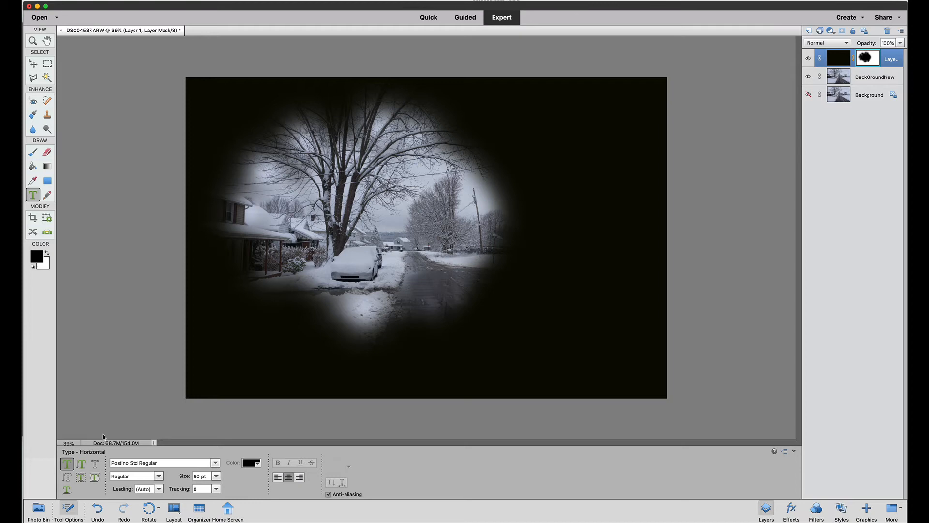
pyautogui.click(81, 467)
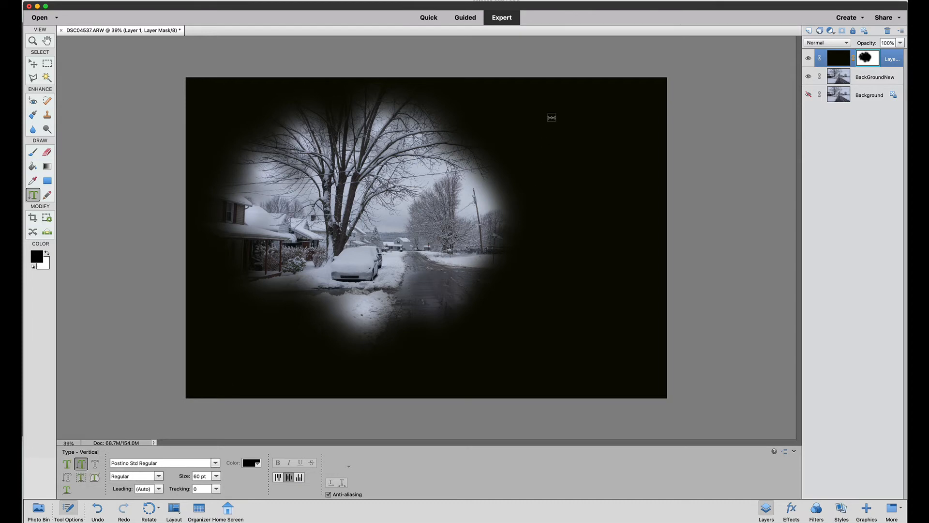
pyautogui.click(550, 118)
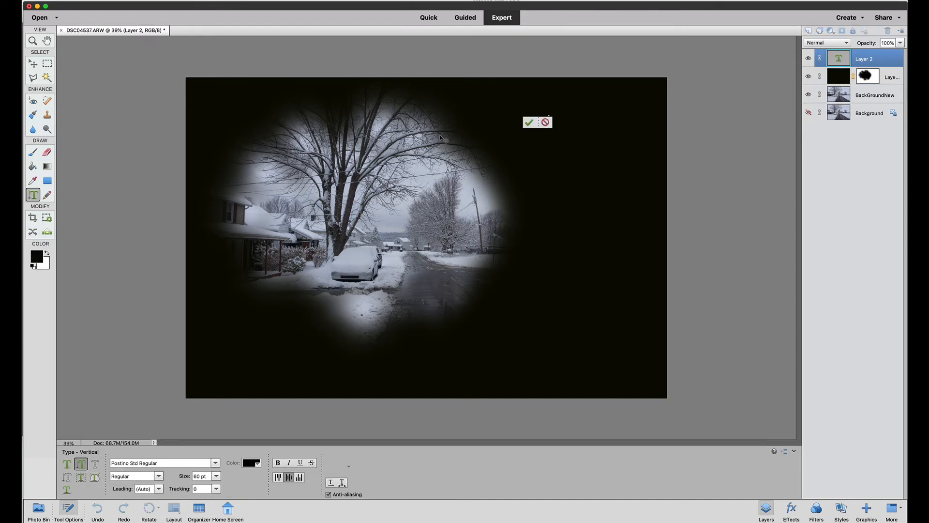
pyautogui.write('SNOW')
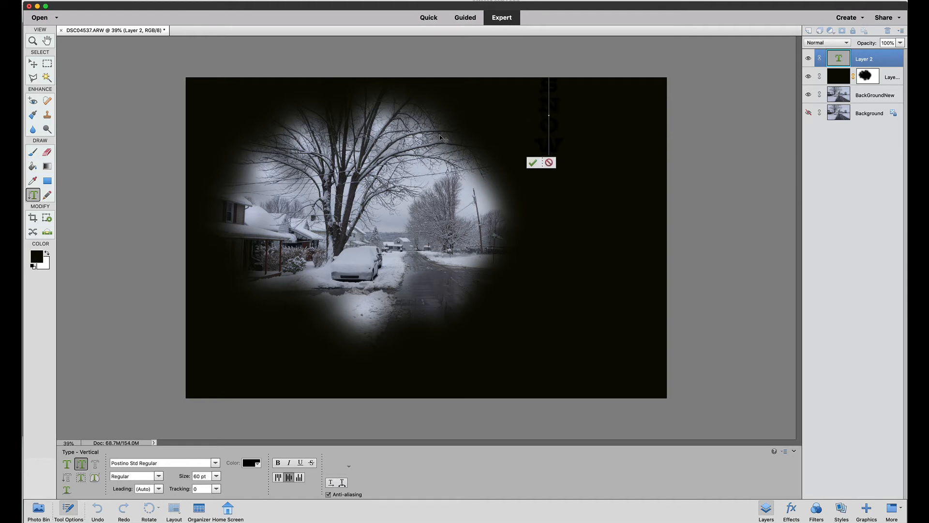
pyautogui.press('BackSpace')
pyautogui.press('BackSpace')
pyautogui.press('BackSpace')
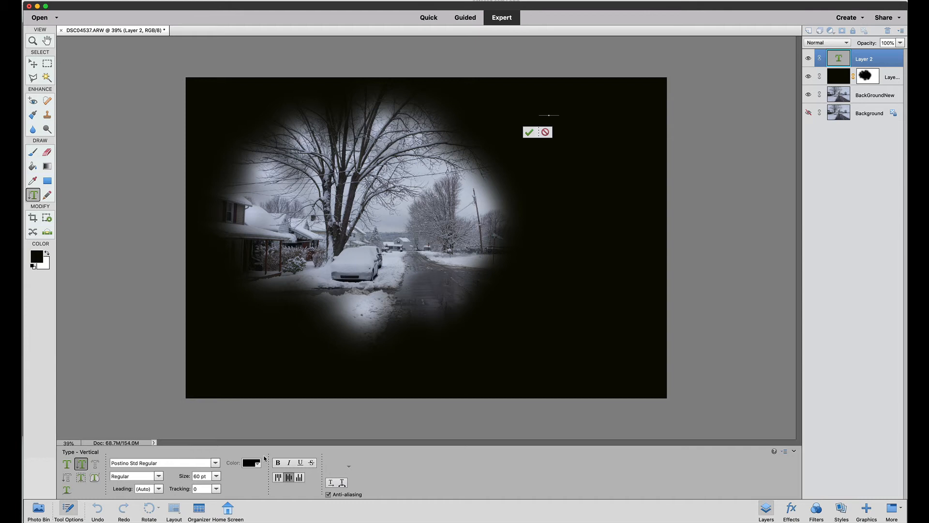
# Set the text colour to white and commit the vertical words SNOW FALL.
pyautogui.click(258, 466)
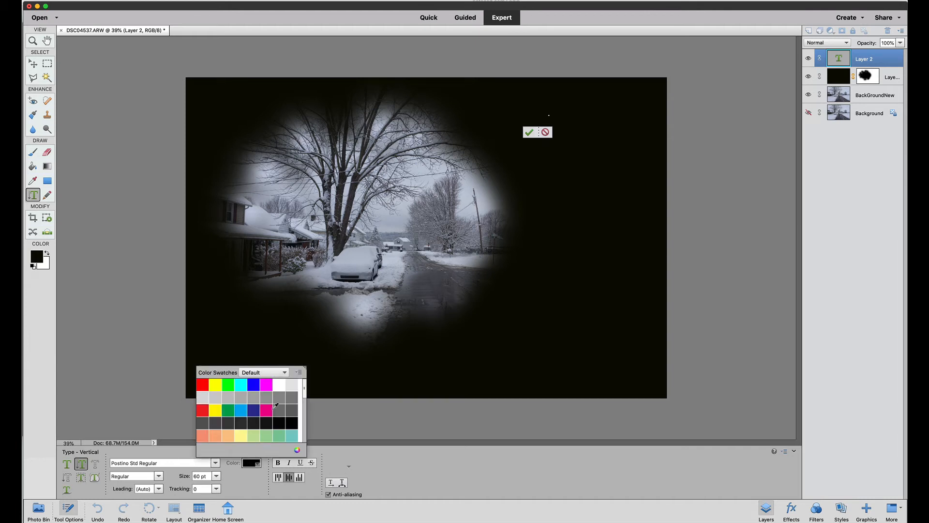
pyautogui.click(282, 386)
pyautogui.click(258, 465)
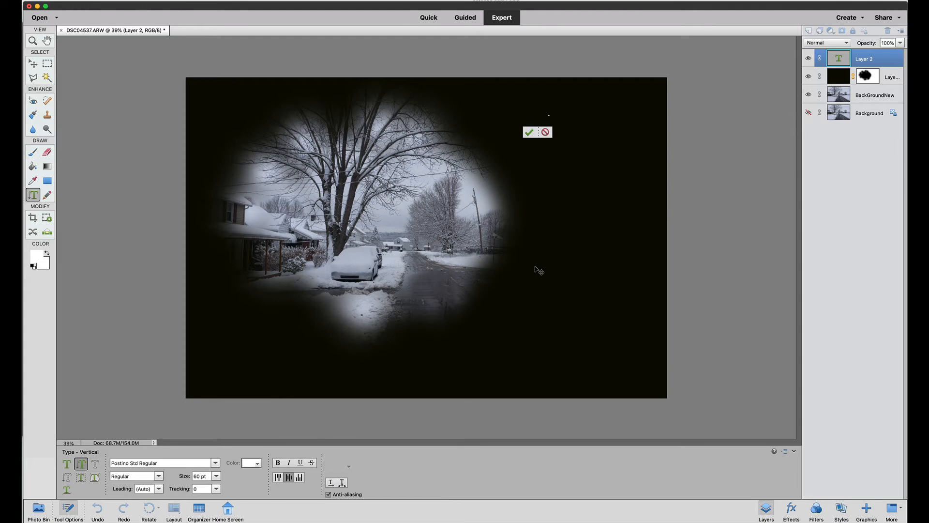
pyautogui.write('SNOW')
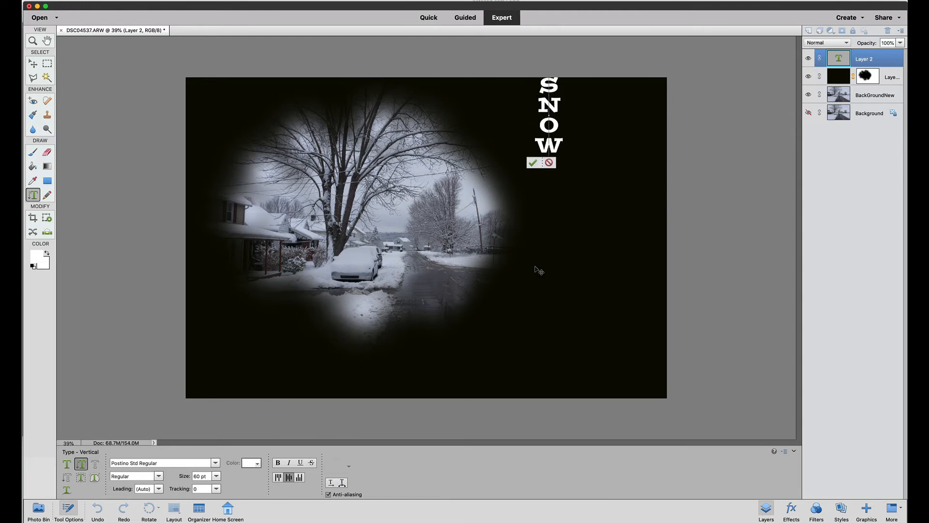
pyautogui.write('FALL')
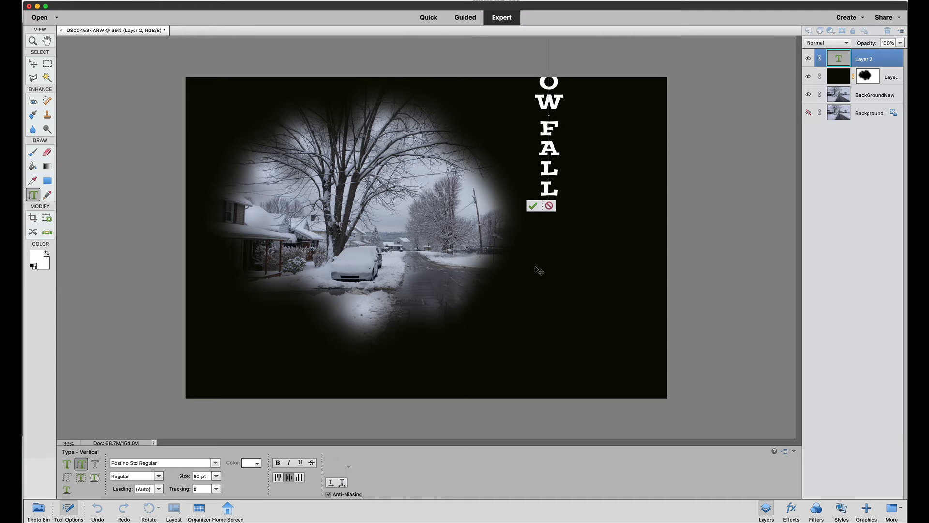
pyautogui.press('Return')
pyautogui.click(531, 206)
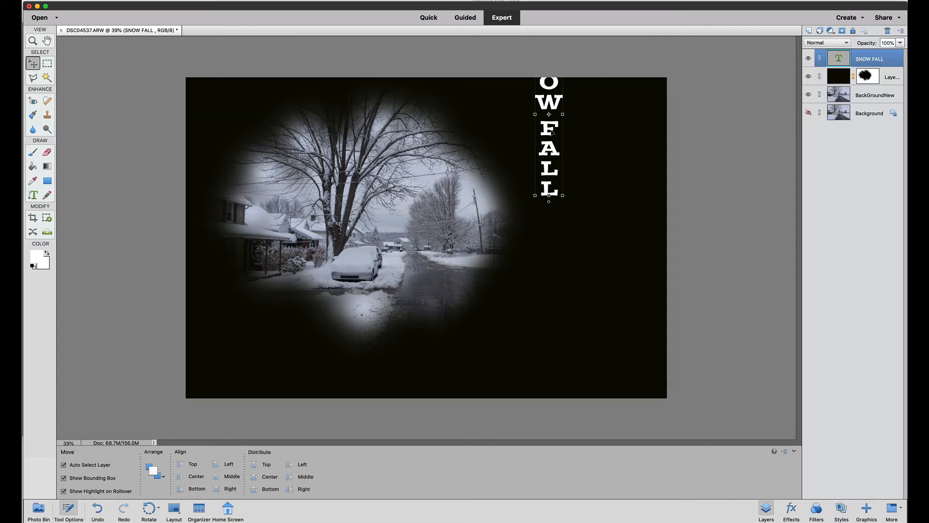
# Move the SNOW FALL text lower on the photo.
pyautogui.moveTo(553, 133); pyautogui.dragTo(543, 198)
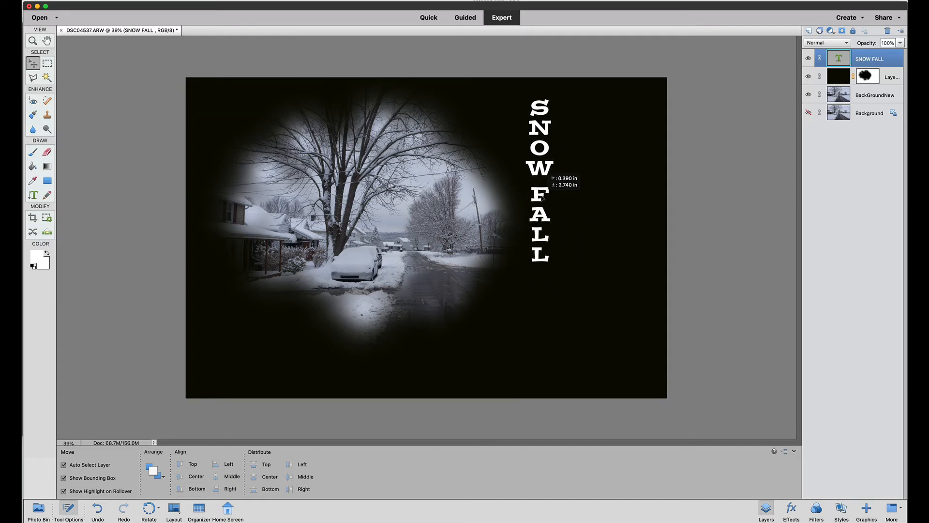
pyautogui.click(581, 238)
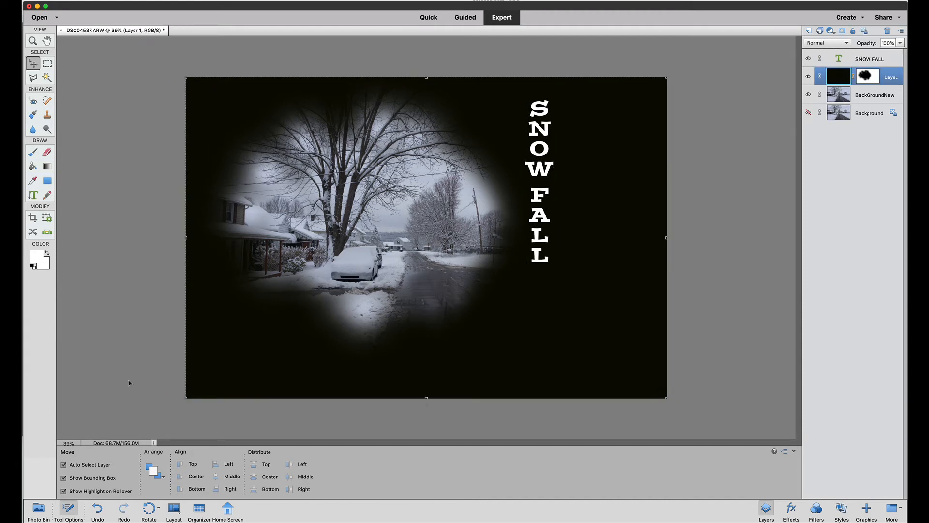
# Add a white vertical 2021 type layer just right of SNOW FALL.
pyautogui.click(33, 194)
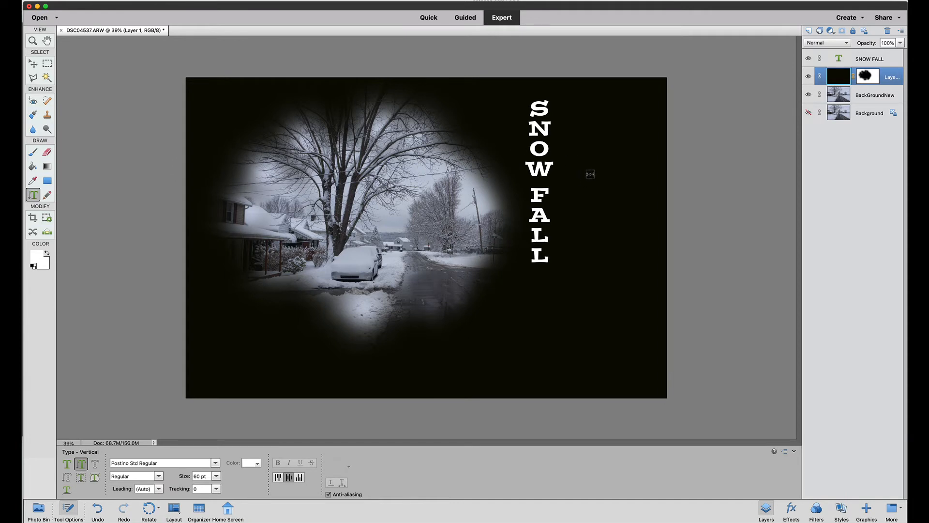
pyautogui.click(588, 173)
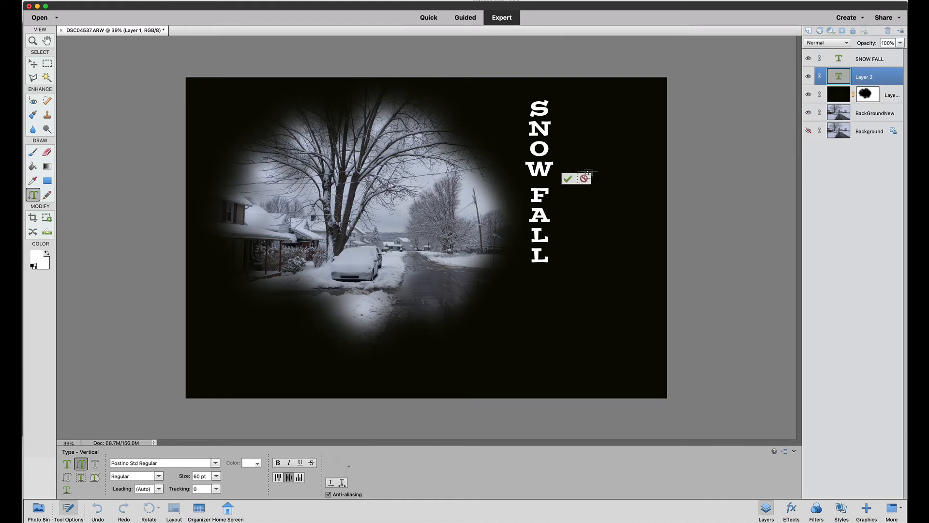
pyautogui.write('20')
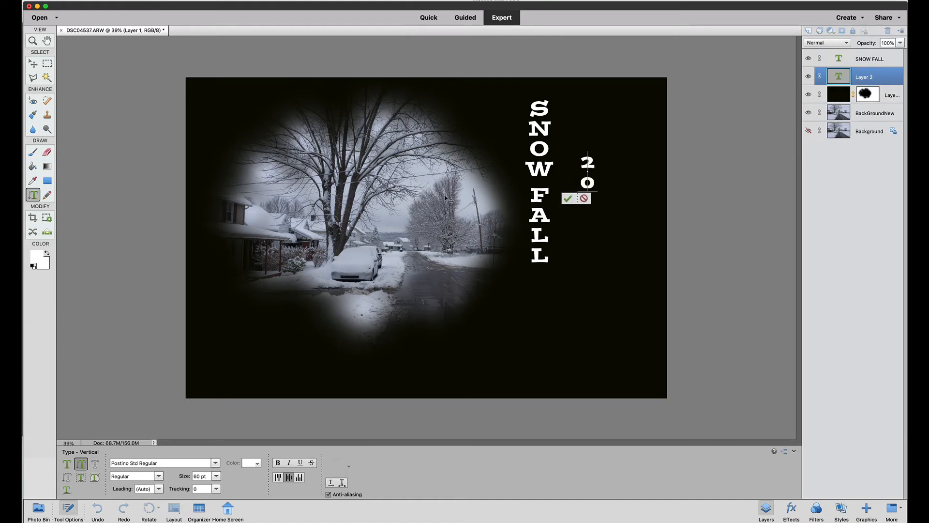
pyautogui.write('21')
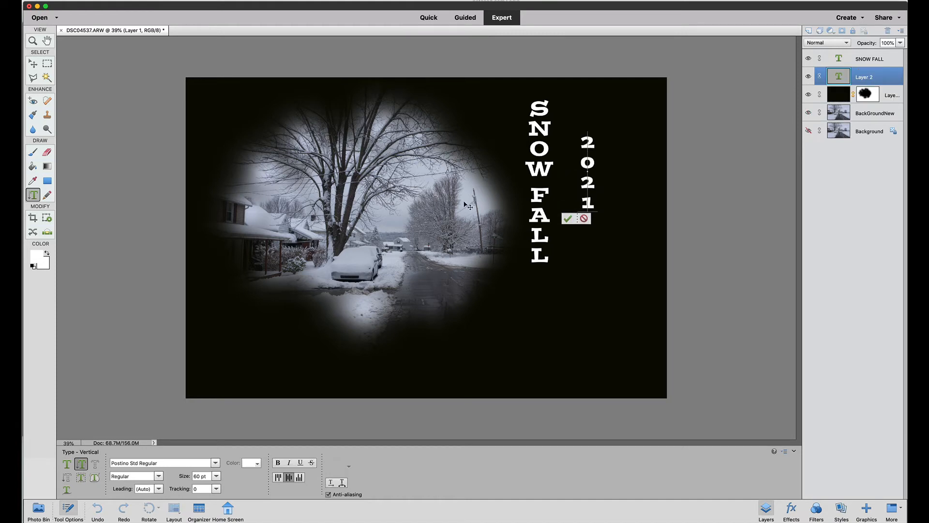
pyautogui.click(568, 218)
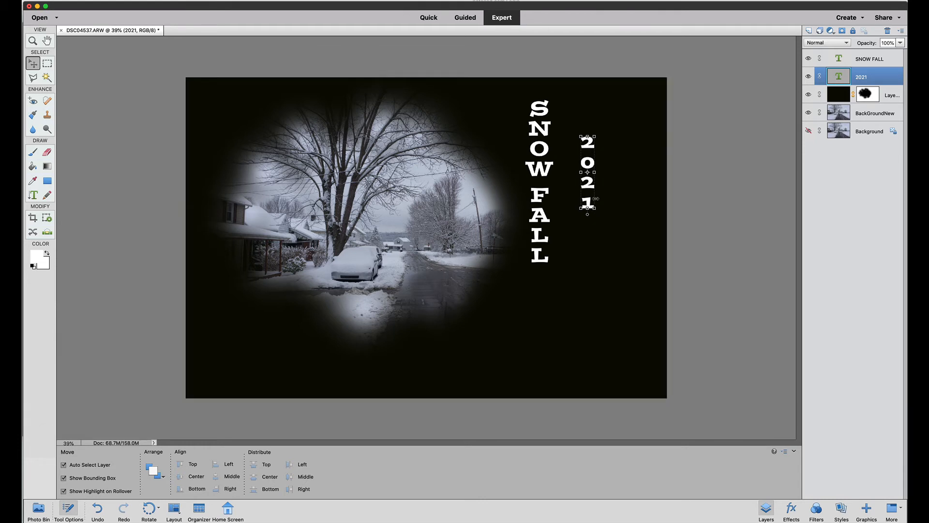
# Enlarge the 2021 text to about 187% and shift it right and down.
pyautogui.moveTo(595, 208); pyautogui.dragTo(620, 286)
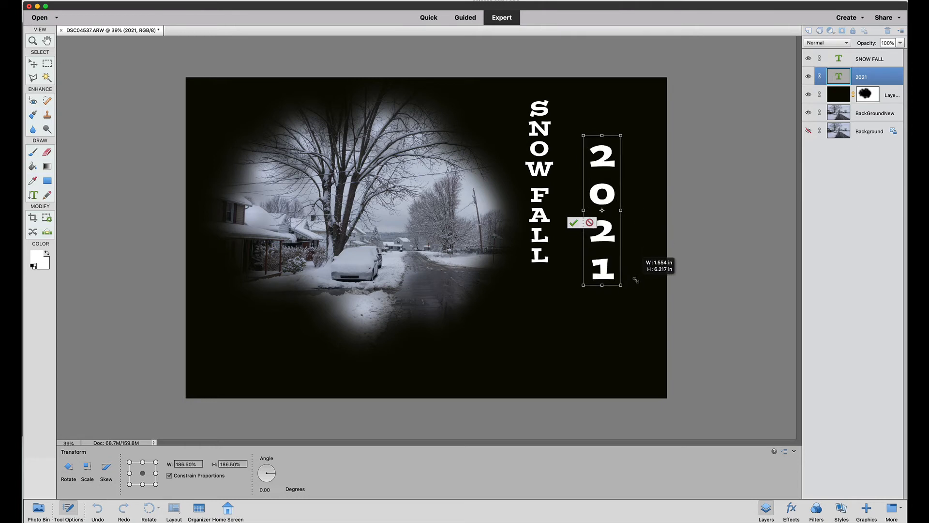
pyautogui.moveTo(601, 211); pyautogui.dragTo(622, 225)
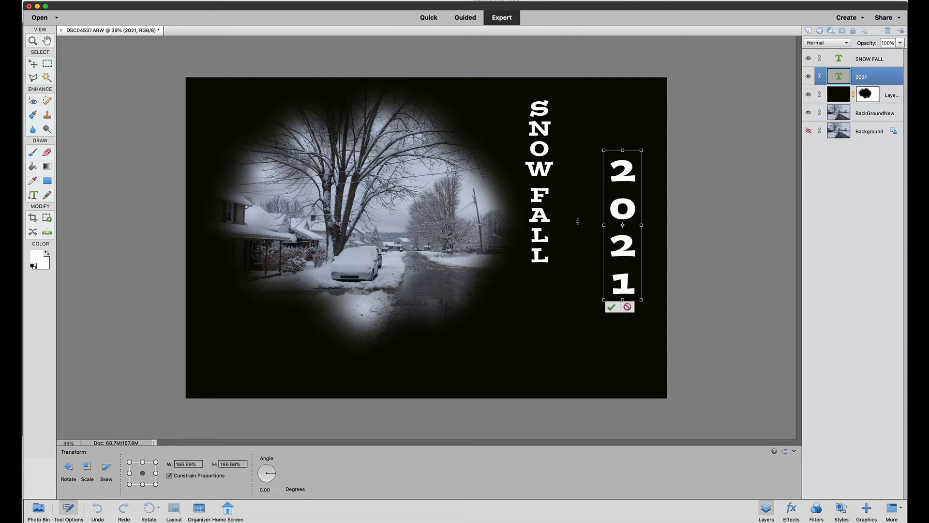
pyautogui.click(612, 306)
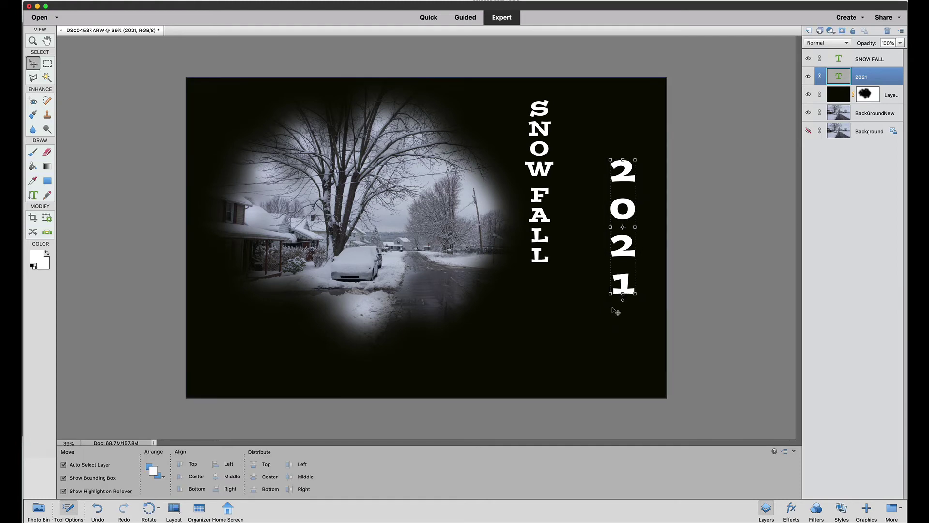
# Stretch the SNOW FALL text wider and taller, to roughly 168% by 117%.
pyautogui.click(549, 196)
pyautogui.moveTo(553, 261); pyautogui.dragTo(585, 294)
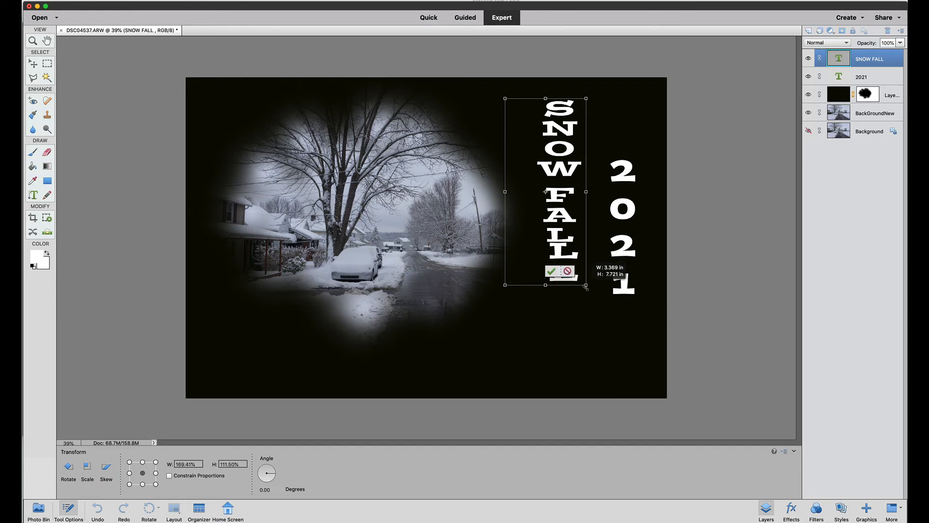
# Move SNOW FALL further down and commit its resize.
pyautogui.moveTo(562, 232); pyautogui.dragTo(568, 268)
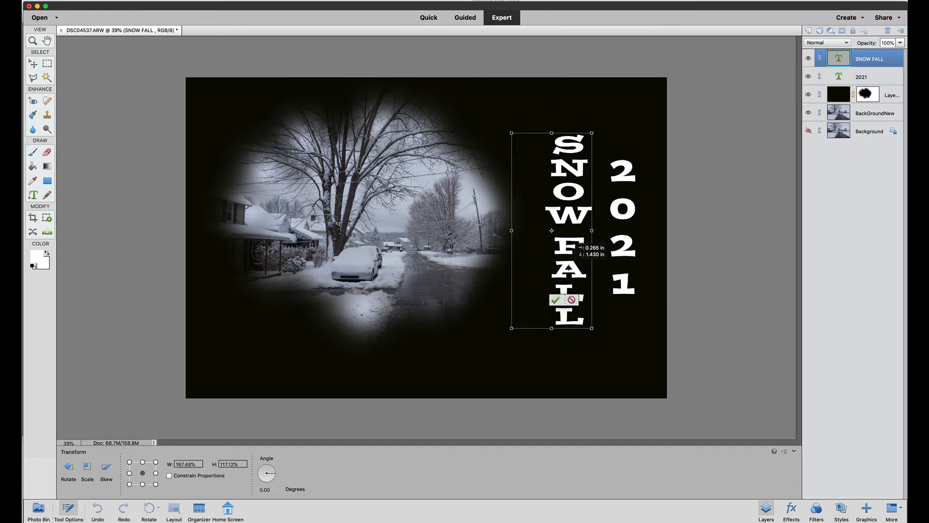
pyautogui.click(562, 334)
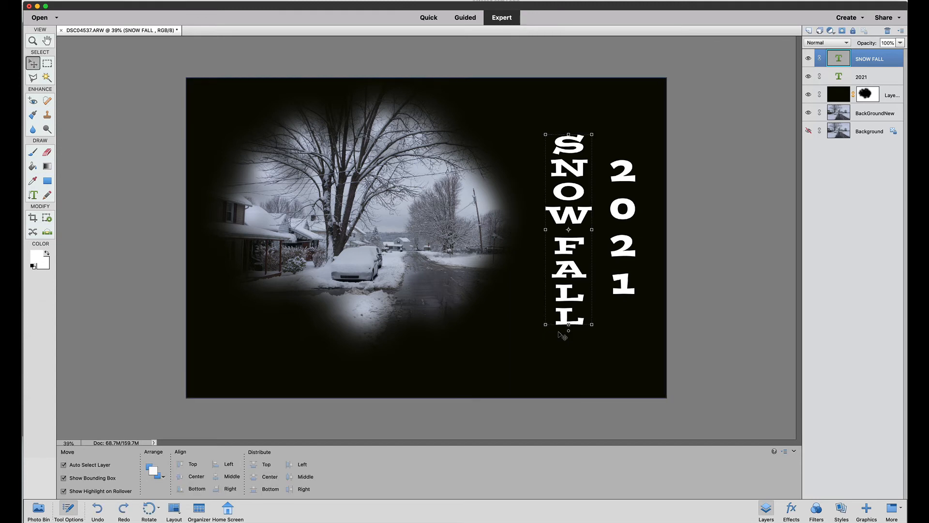
pyautogui.click(529, 354)
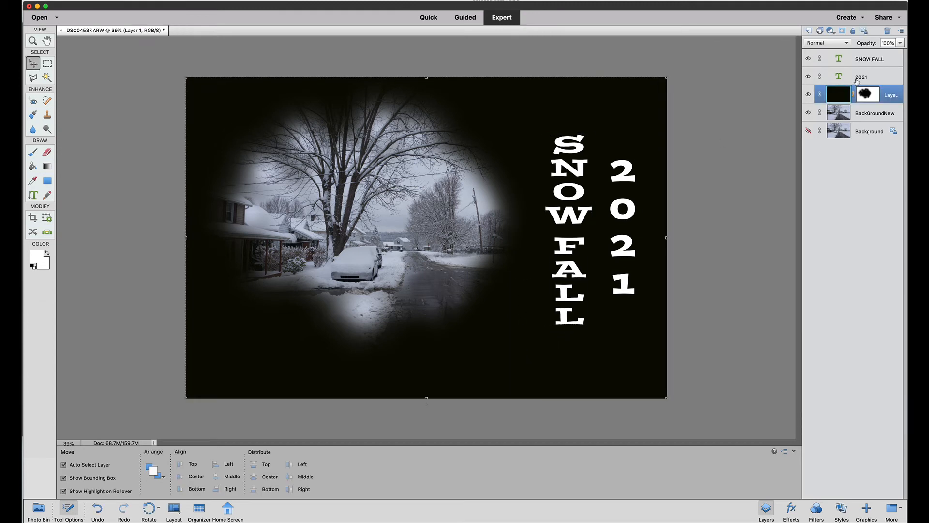
# Select the 2021 text layer and look through its layer options without changes.
pyautogui.click(873, 78)
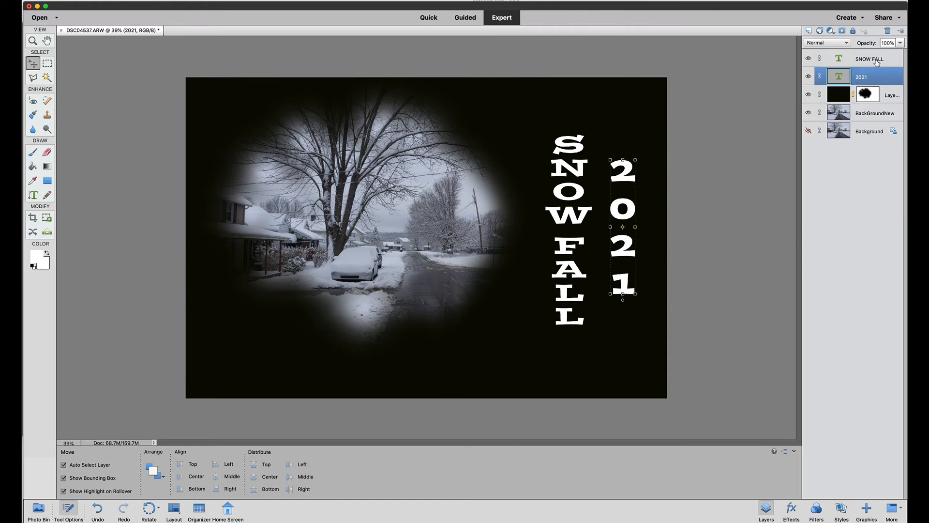
pyautogui.click(877, 61)
pyautogui.click(874, 76)
pyautogui.rightClick(874, 76)
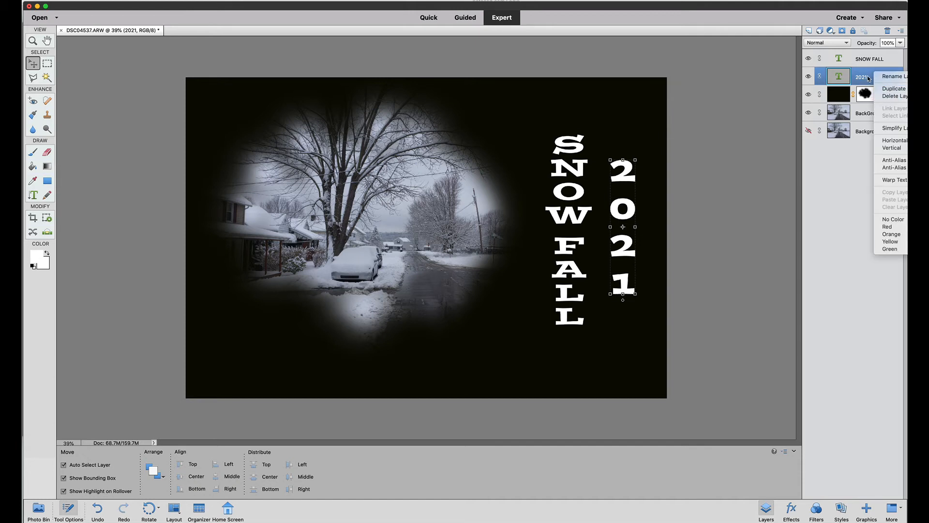
pyautogui.click(867, 80)
pyautogui.click(888, 31)
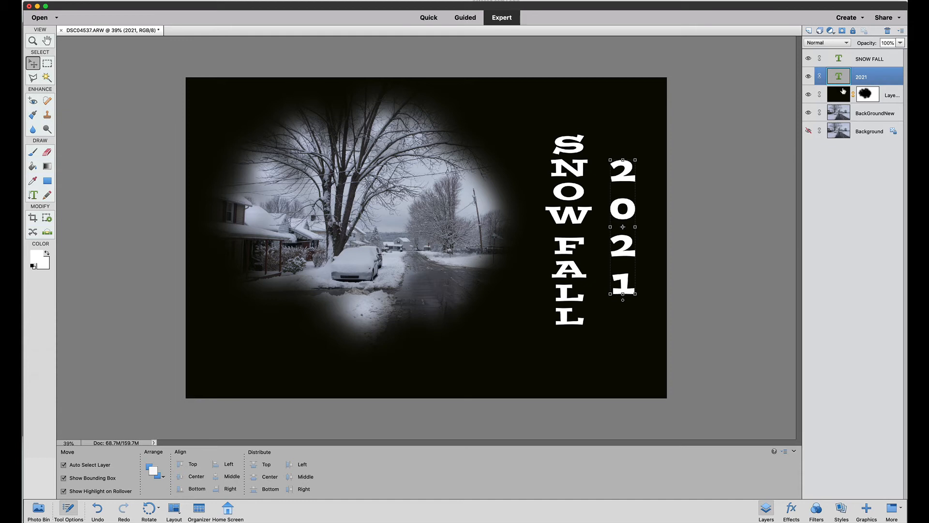
# Toggle the 2021 text hidden and visible again, then select the black vignette layer.
pyautogui.click(809, 78)
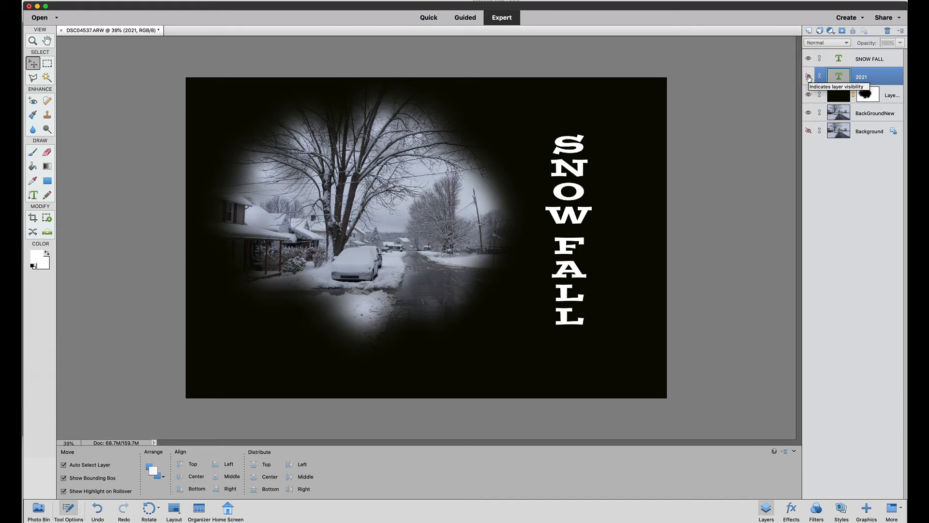
pyautogui.click(808, 77)
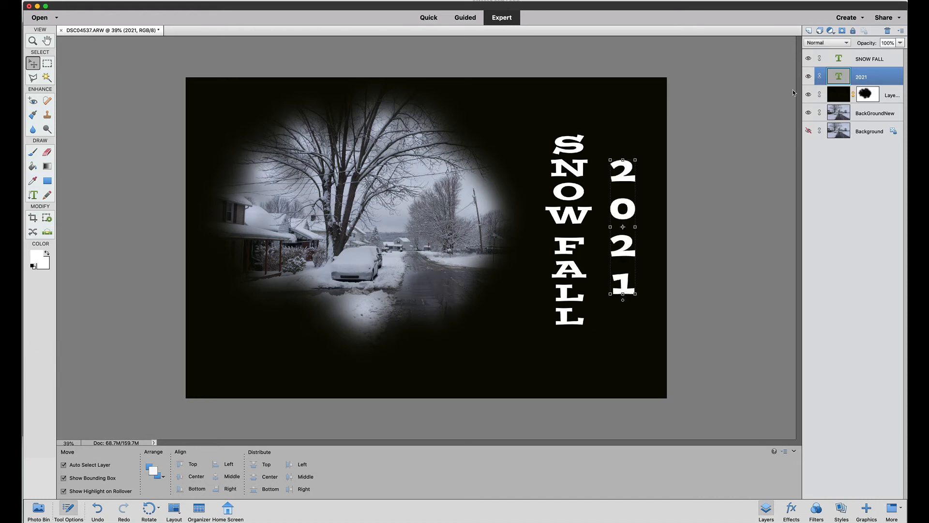
pyautogui.click(662, 195)
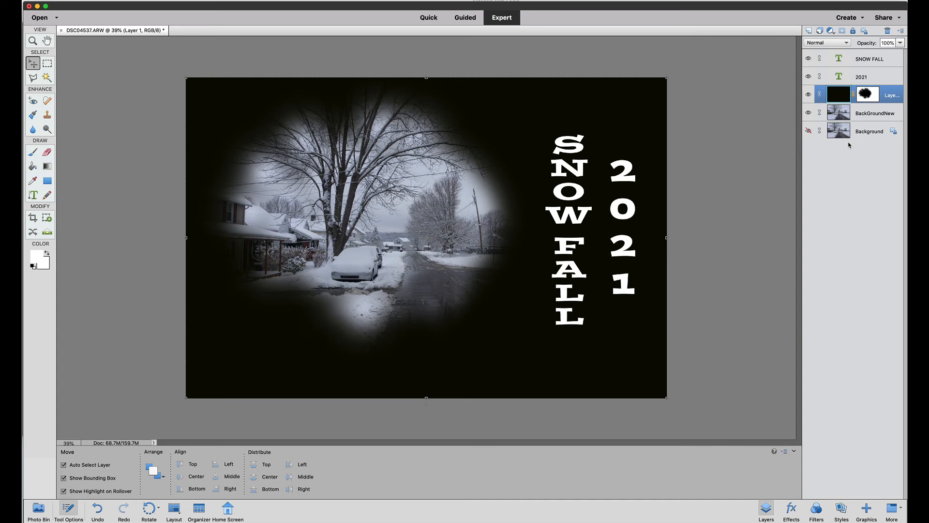
pyautogui.click(838, 114)
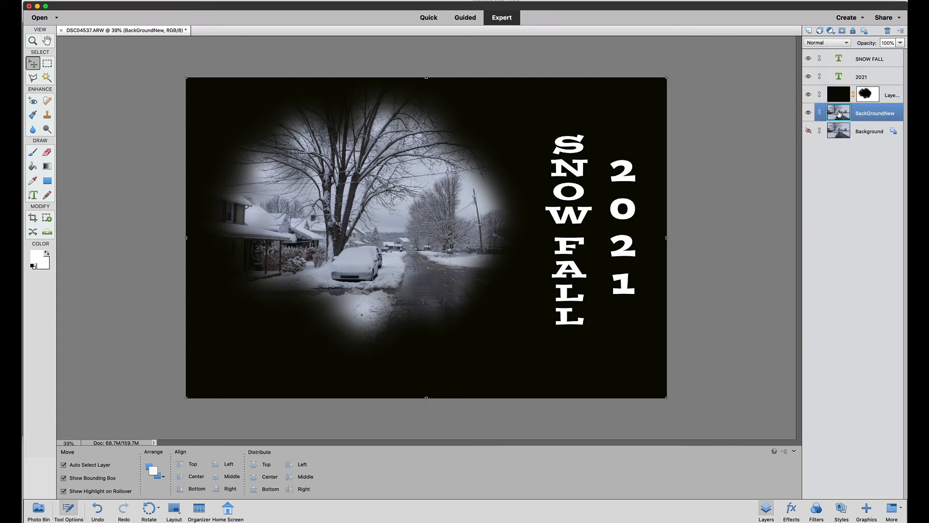
pyautogui.moveTo(837, 113); pyautogui.dragTo(838, 96)
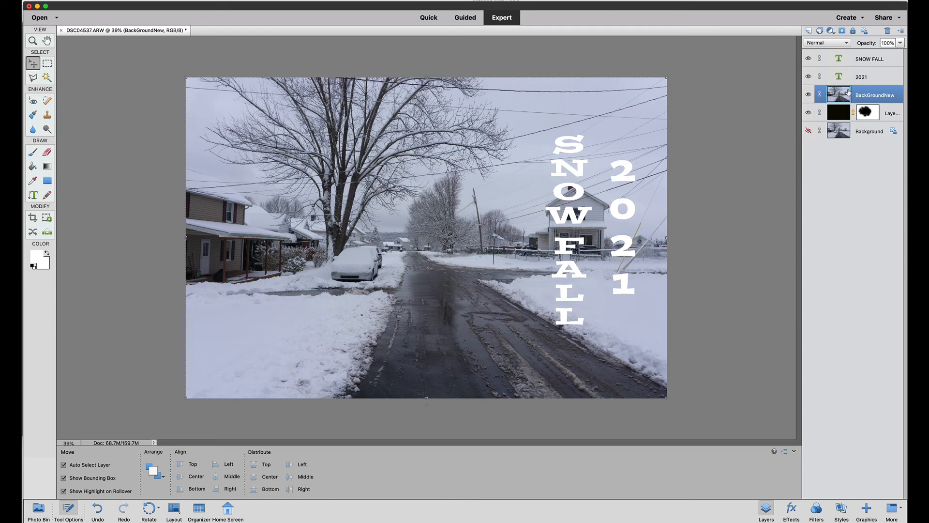
pyautogui.moveTo(843, 95); pyautogui.dragTo(843, 75)
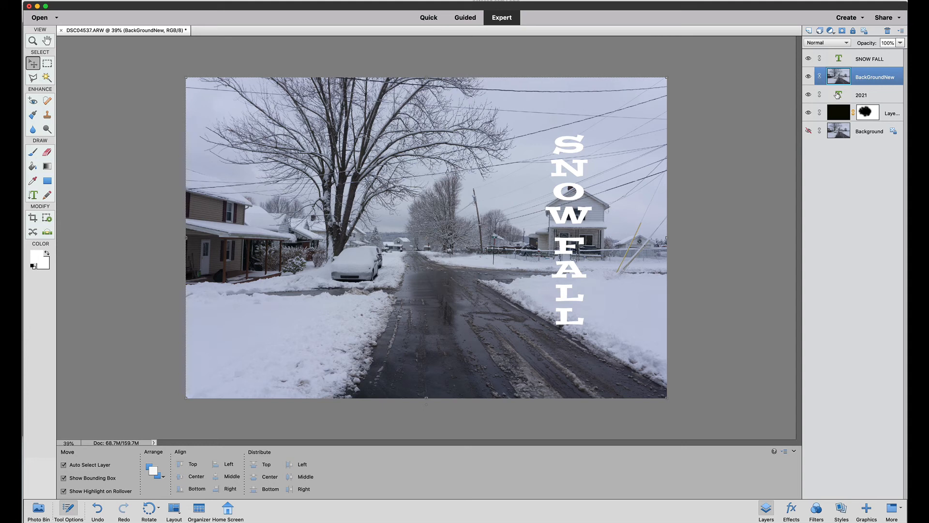
pyautogui.moveTo(837, 77); pyautogui.dragTo(836, 59)
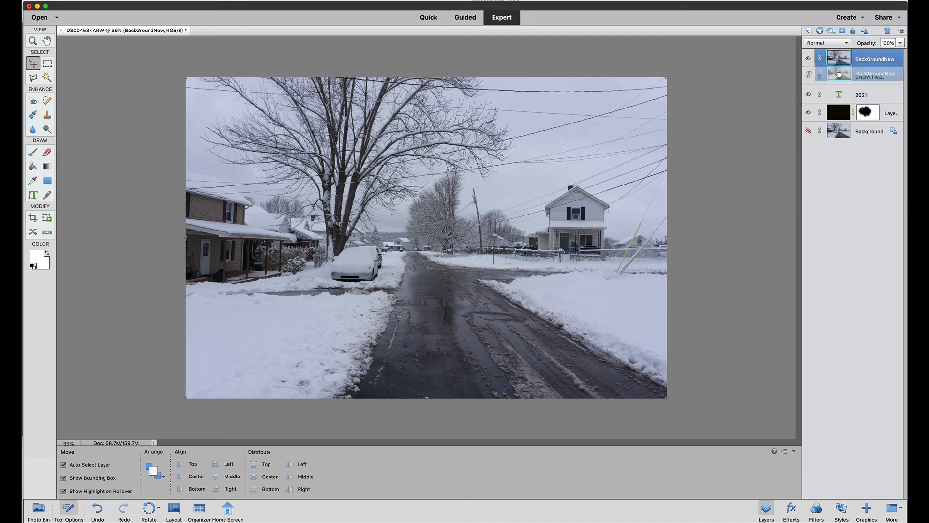
pyautogui.moveTo(840, 59); pyautogui.dragTo(840, 115)
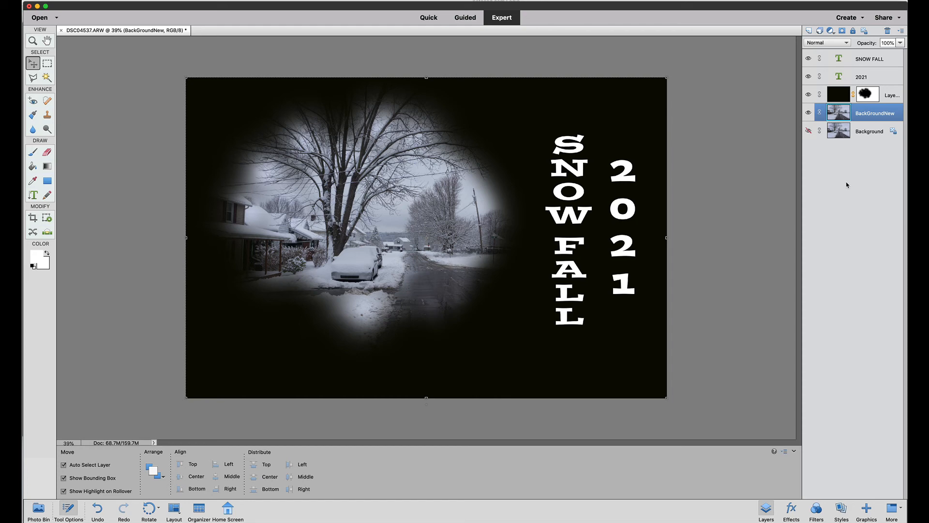
pyautogui.click(809, 60)
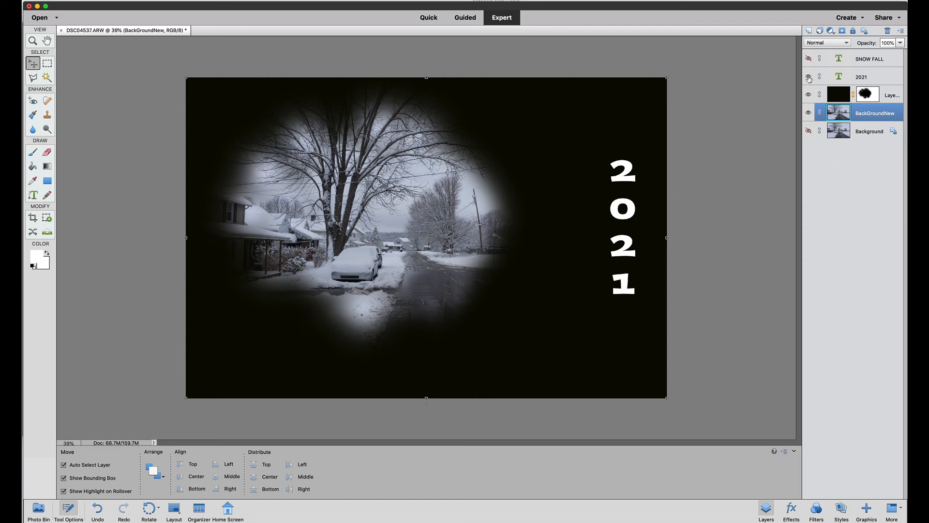
pyautogui.click(808, 77)
pyautogui.click(809, 94)
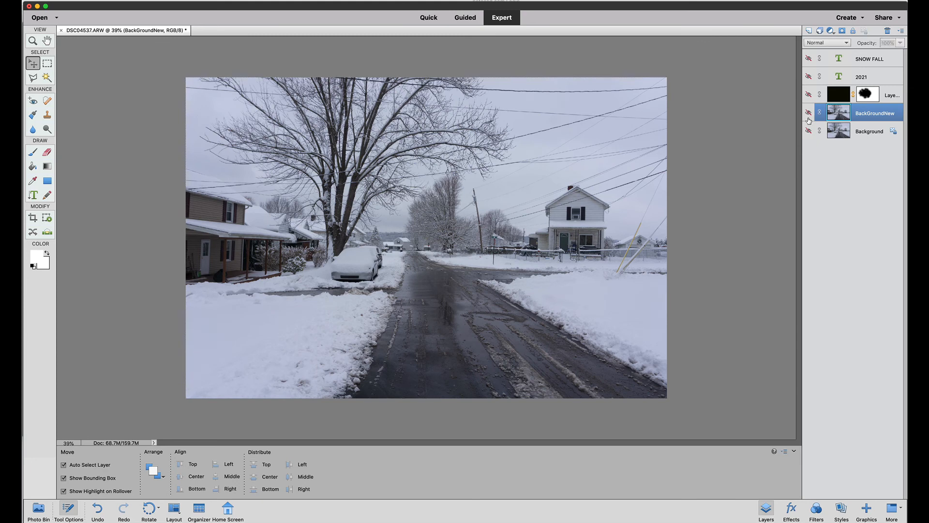
pyautogui.click(808, 112)
pyautogui.click(808, 132)
pyautogui.click(809, 130)
pyautogui.click(809, 113)
pyautogui.click(808, 94)
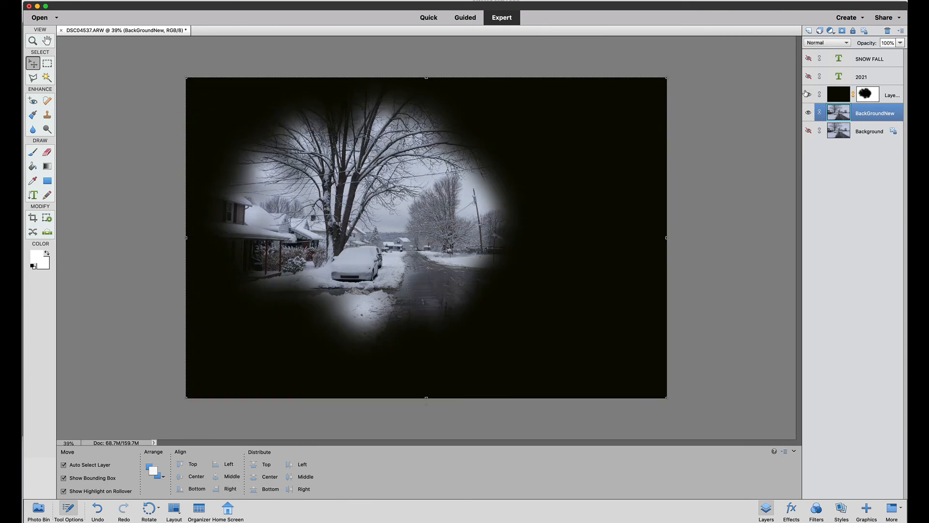
pyautogui.click(808, 76)
pyautogui.click(808, 58)
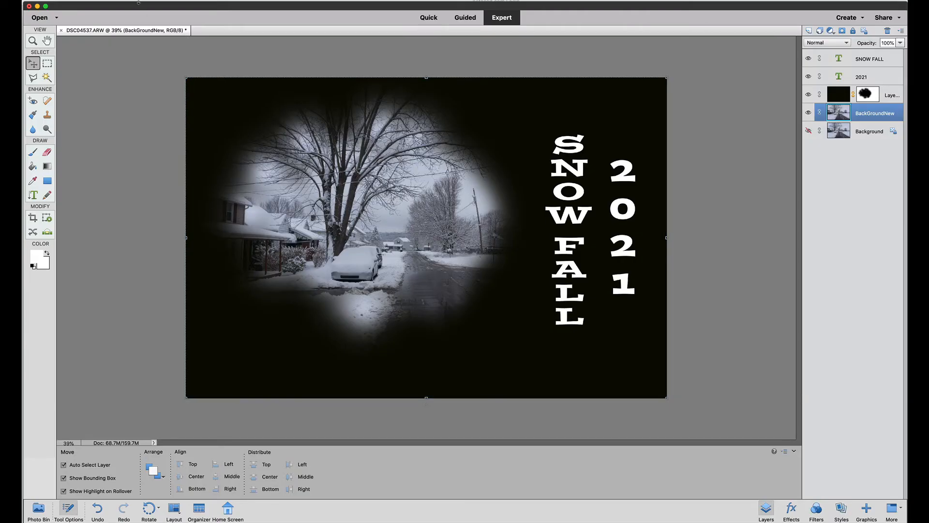
# Start Save As and set the format to JPEG for a copy named NewSnow.jpg.
pyautogui.click(120, 1)
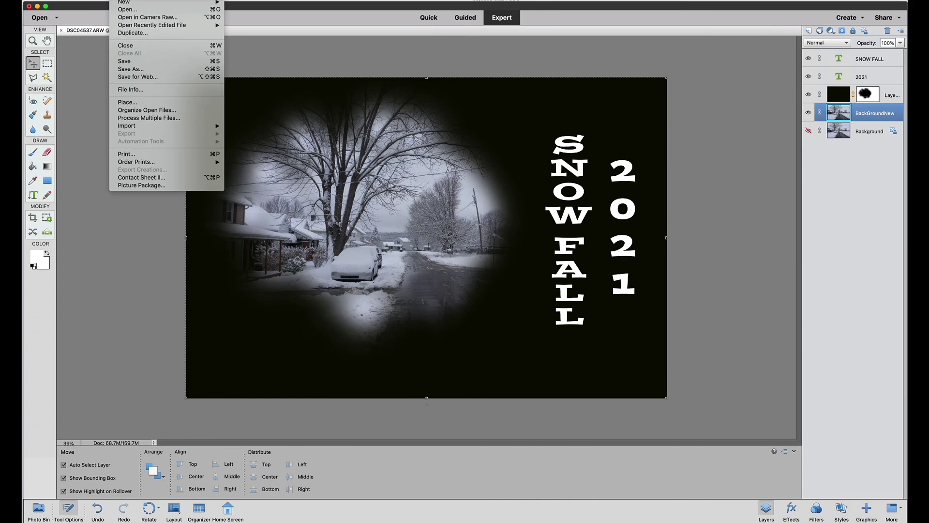
pyautogui.click(127, 69)
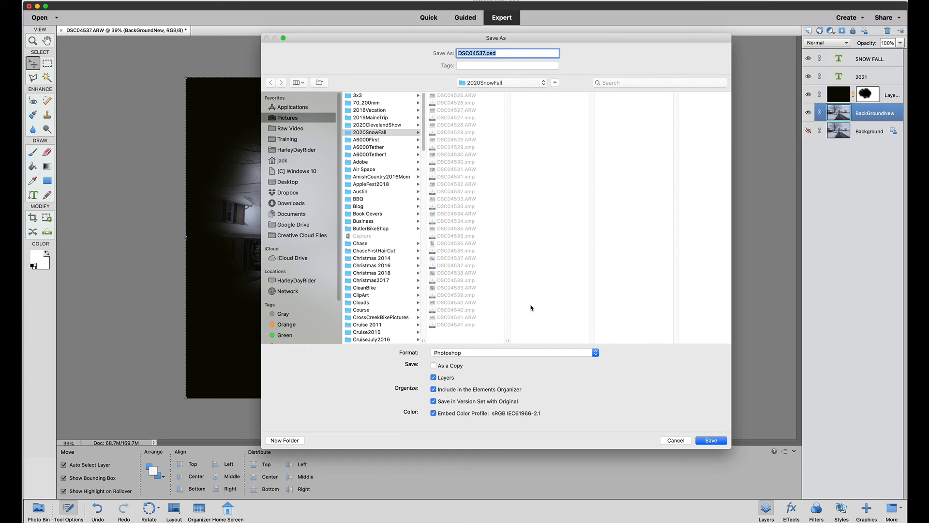
pyautogui.click(597, 352)
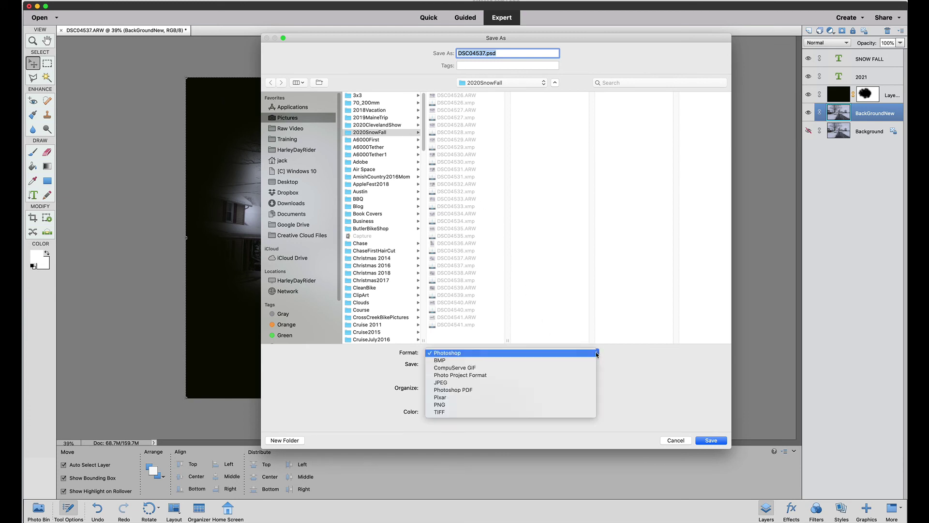
pyautogui.click(457, 383)
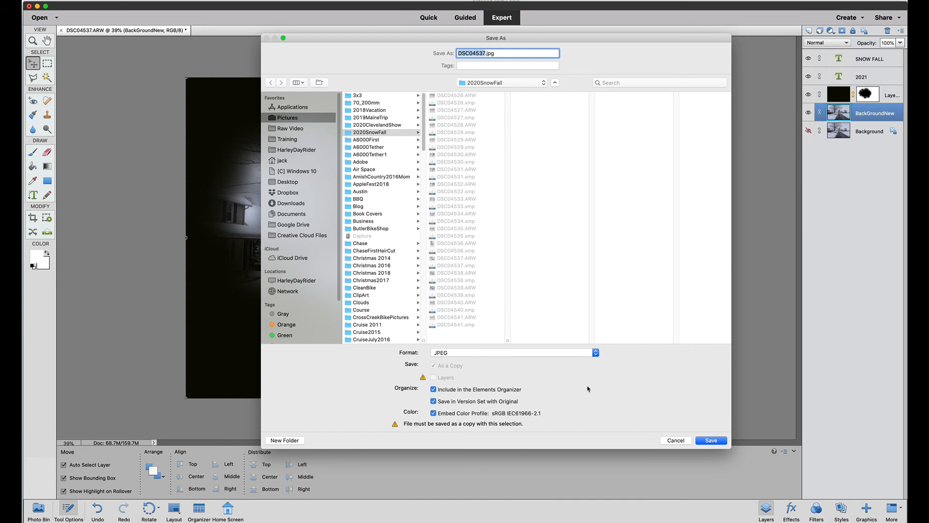
pyautogui.write('NewSnow')
# Save the JPEG at maximum quality 12, progressive, and return to the layered image.
pyautogui.click(710, 441)
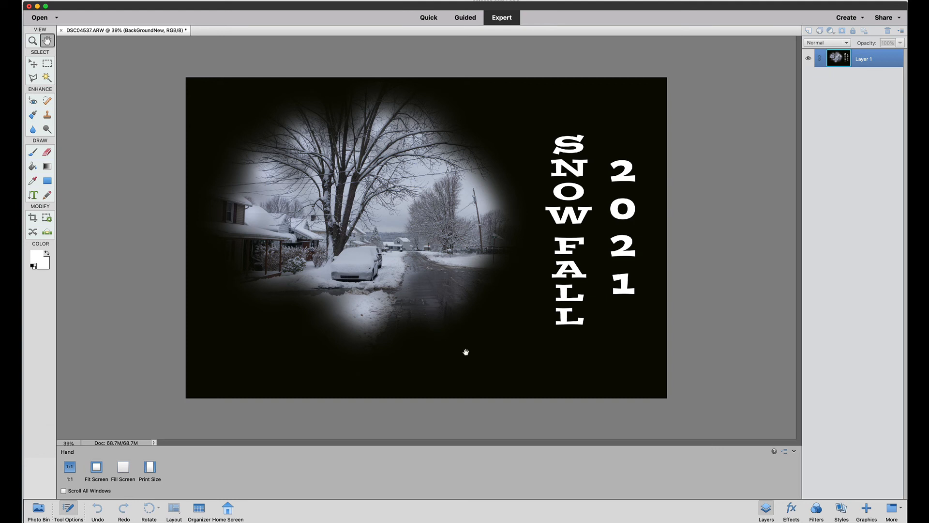
pyautogui.moveTo(152, 172); pyautogui.dragTo(423, 187)
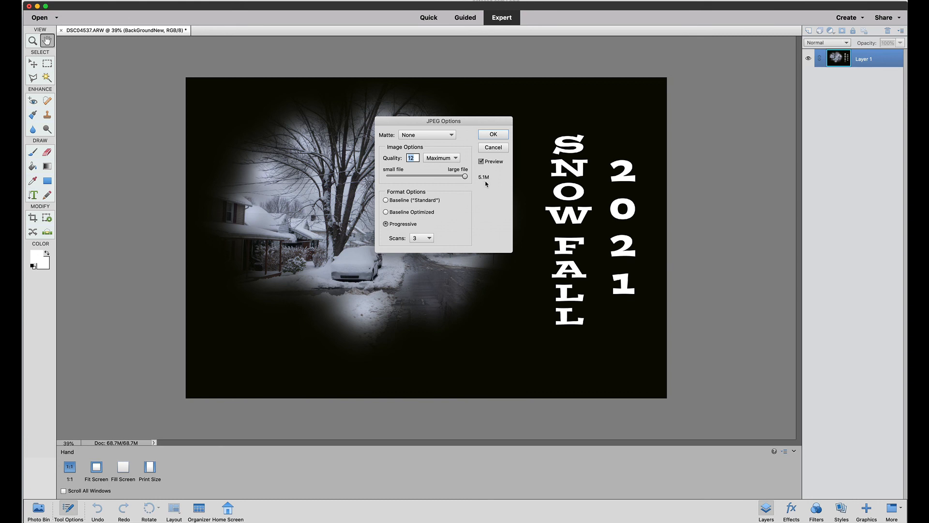
pyautogui.click(491, 148)
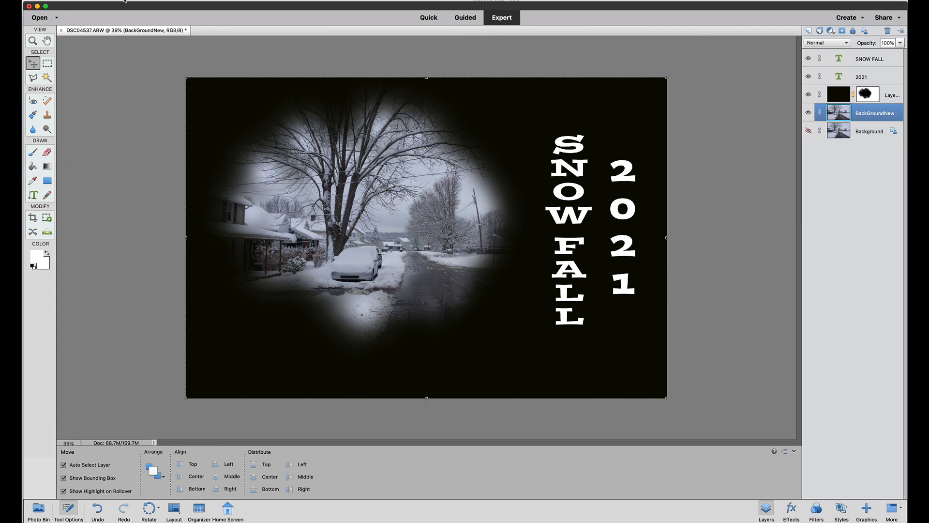
pyautogui.click(39, 16)
pyautogui.click(131, 71)
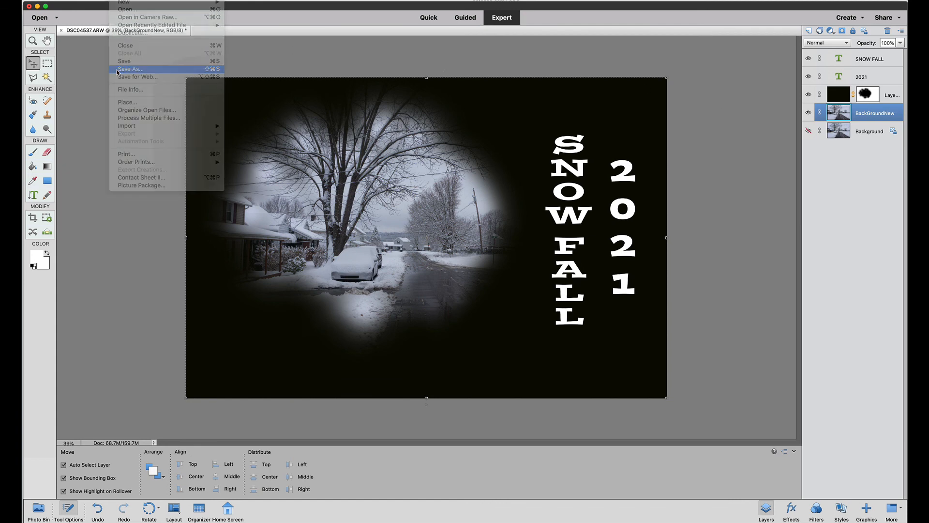
pyautogui.click(508, 54)
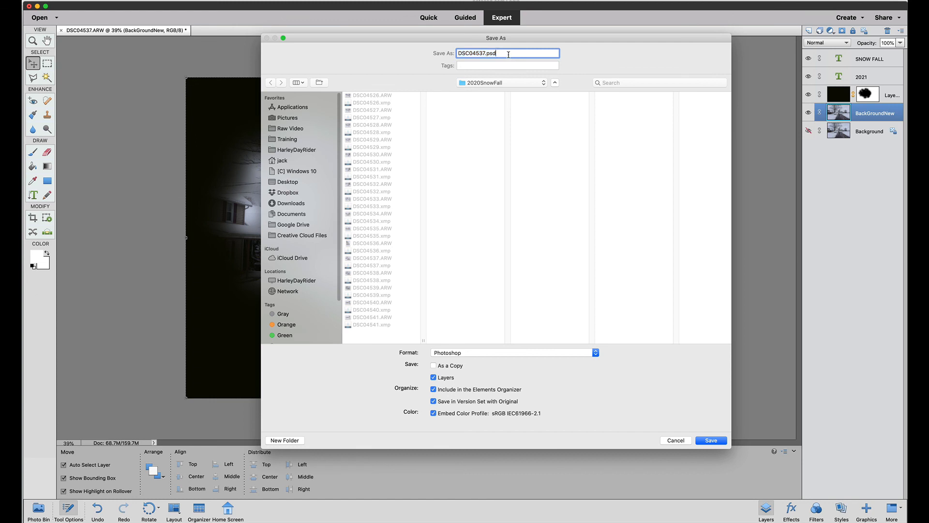
pyautogui.moveTo(497, 53); pyautogui.dragTo(488, 53)
pyautogui.click(484, 53)
pyautogui.write('_Edit')
pyautogui.click(675, 441)
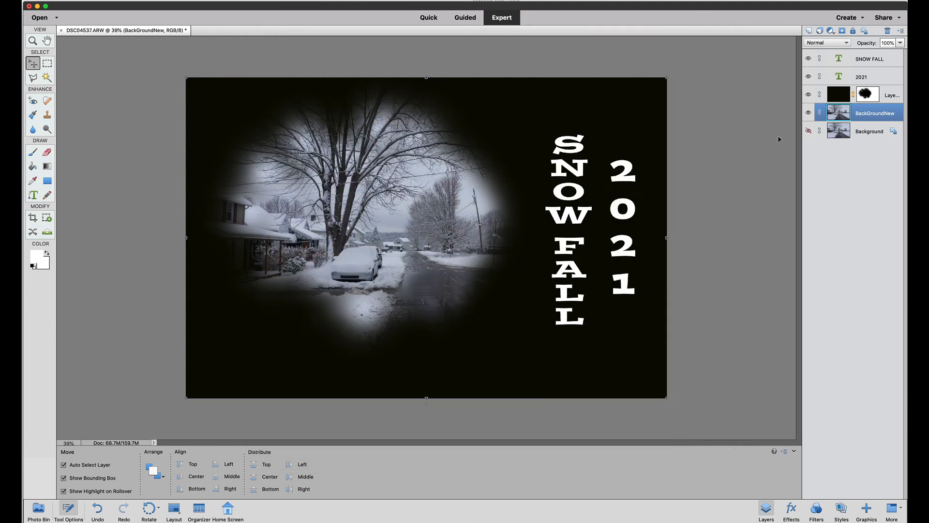